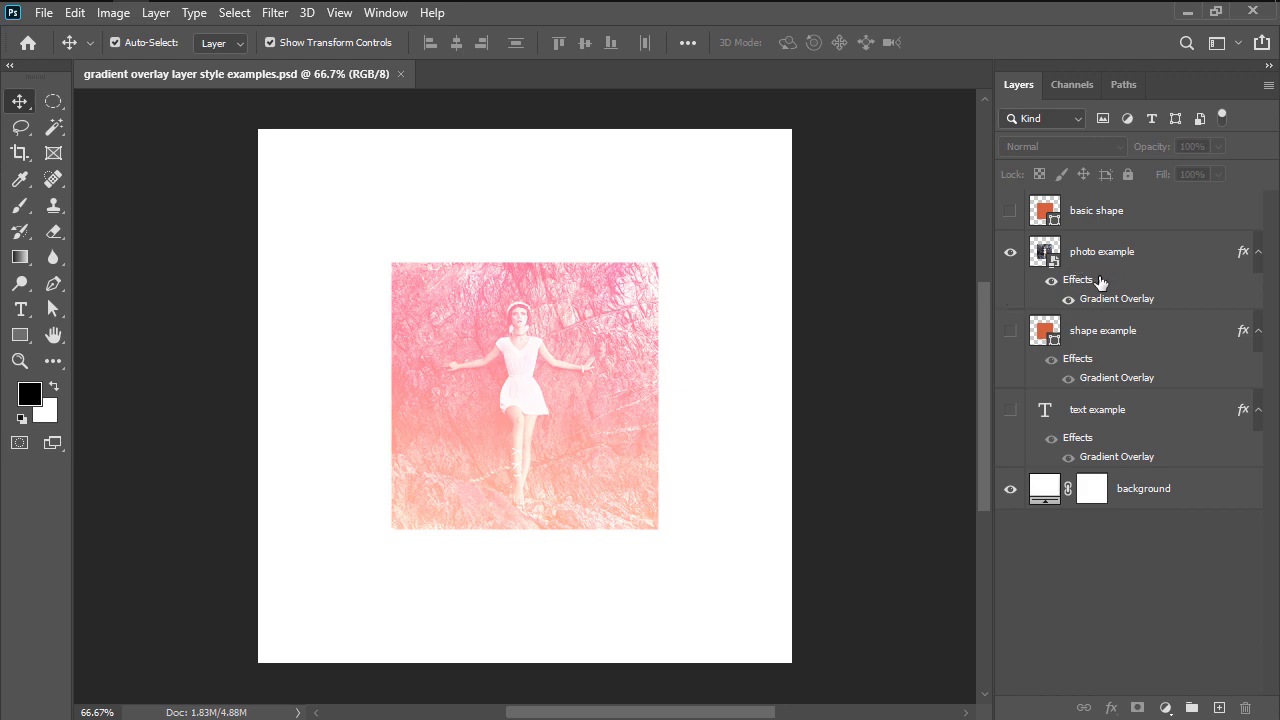
Step: Compare the photo example with and without its Gradient Overlay, then hide it
left_click(1069, 299)
left_click(1069, 299)
left_click(1010, 252)
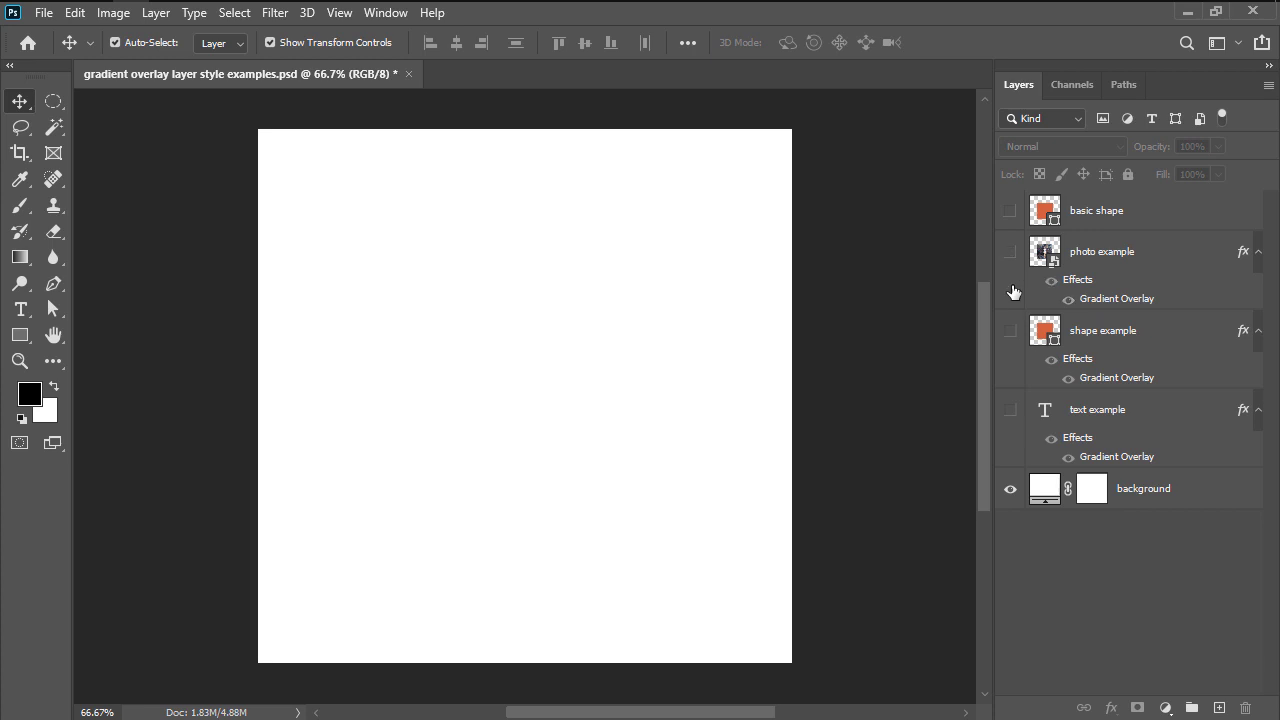
Step: Show the shape example, toggle its Gradient Overlay off and back on, then hide it
left_click(1010, 331)
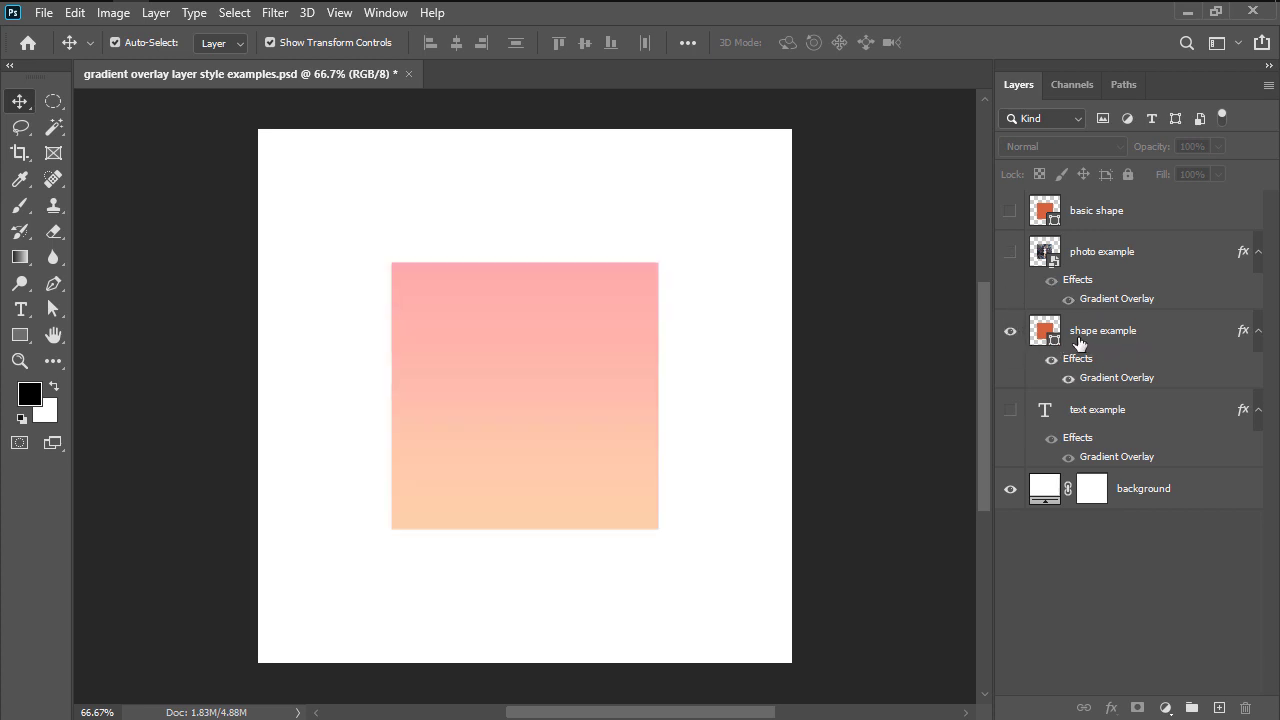
left_click(1069, 378)
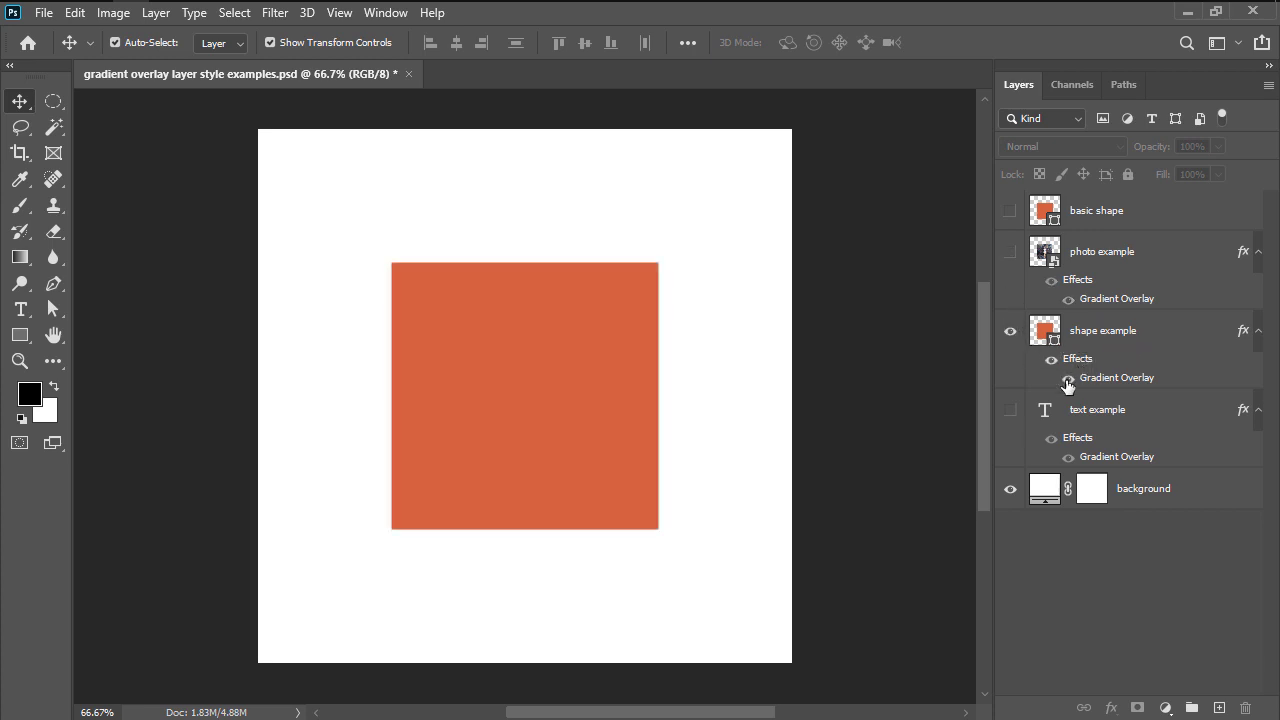
left_click(1068, 379)
left_click(1010, 331)
Step: Show the text example, compare it with and without its Gradient Overlay, then hide it
left_click(1010, 410)
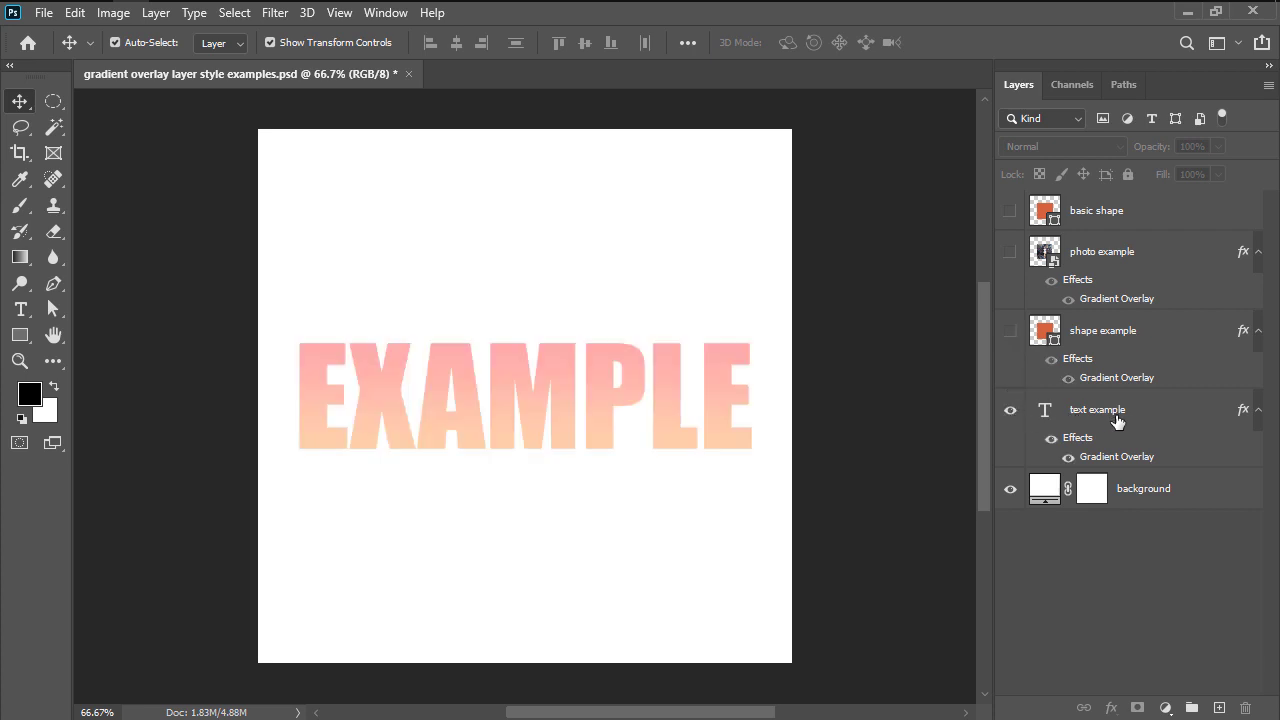
left_click(1068, 458)
left_click(1068, 457)
left_click(1010, 410)
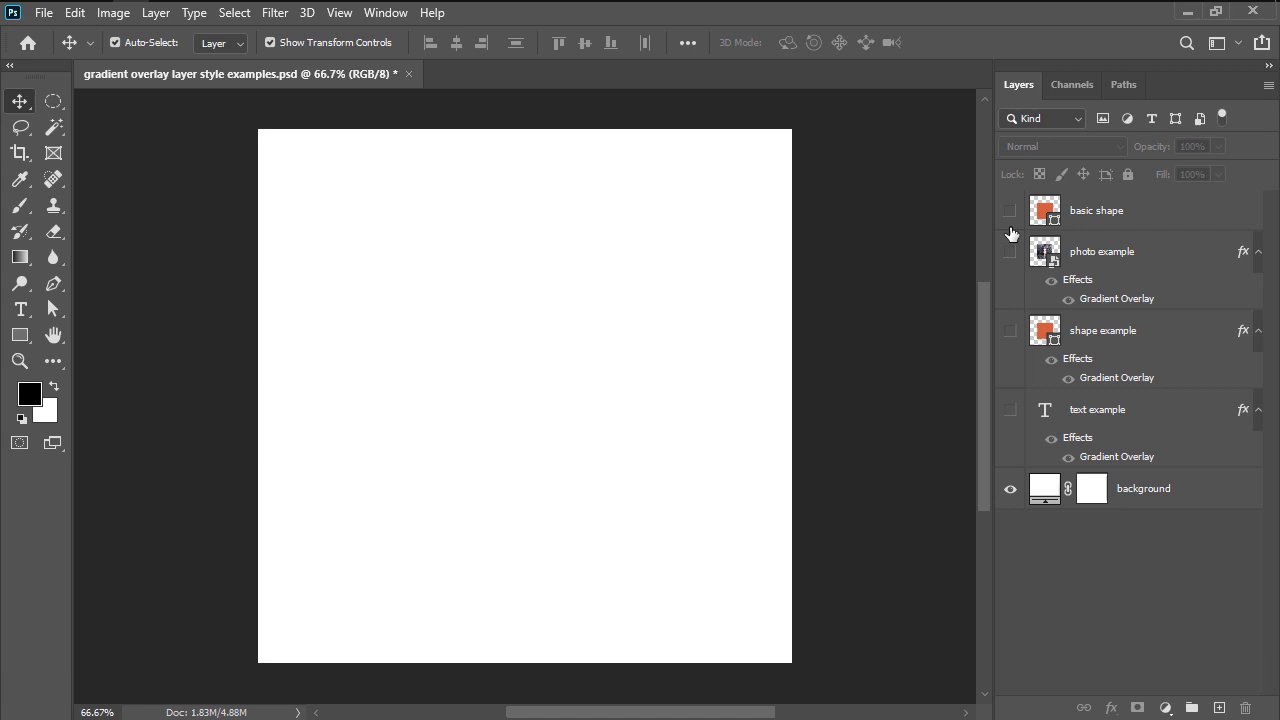
Step: Show the basic shape layer's orange square, zoom out, pan it left, and select that layer
left_click(1010, 210)
scroll(886, 357, "down", 2)
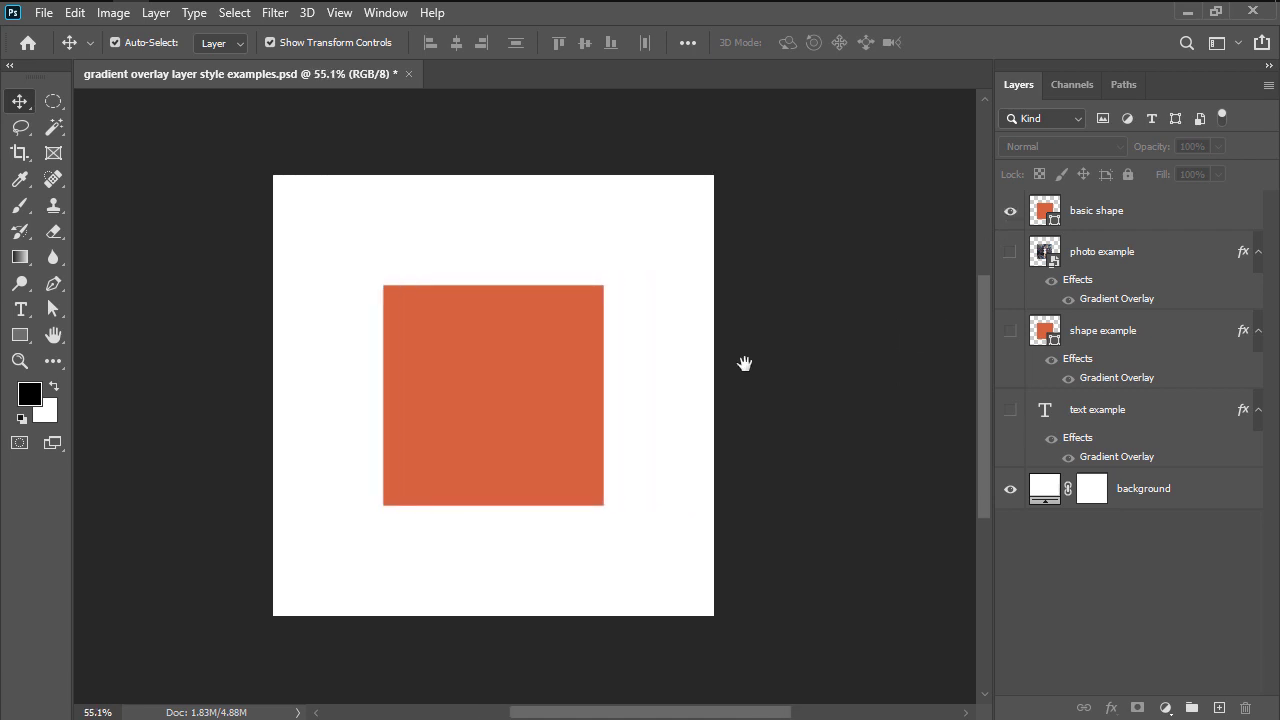
left_click_drag(744, 363, 520, 383)
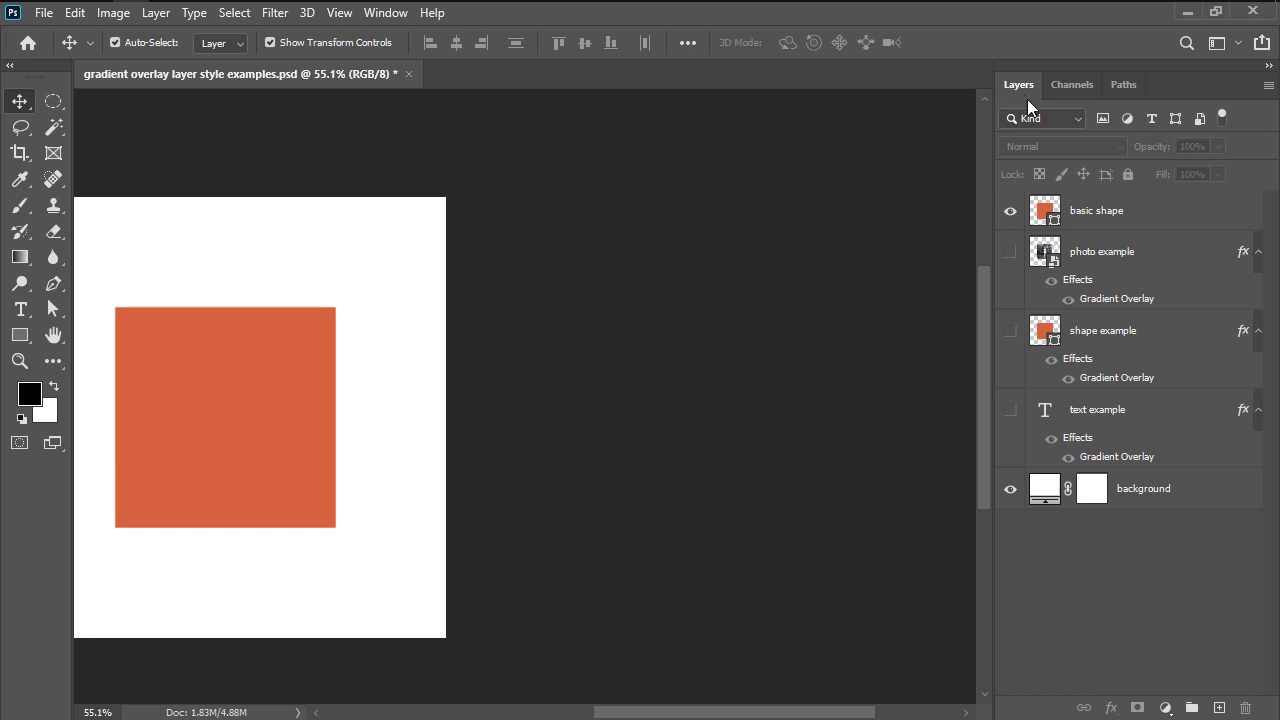
left_click(1150, 220)
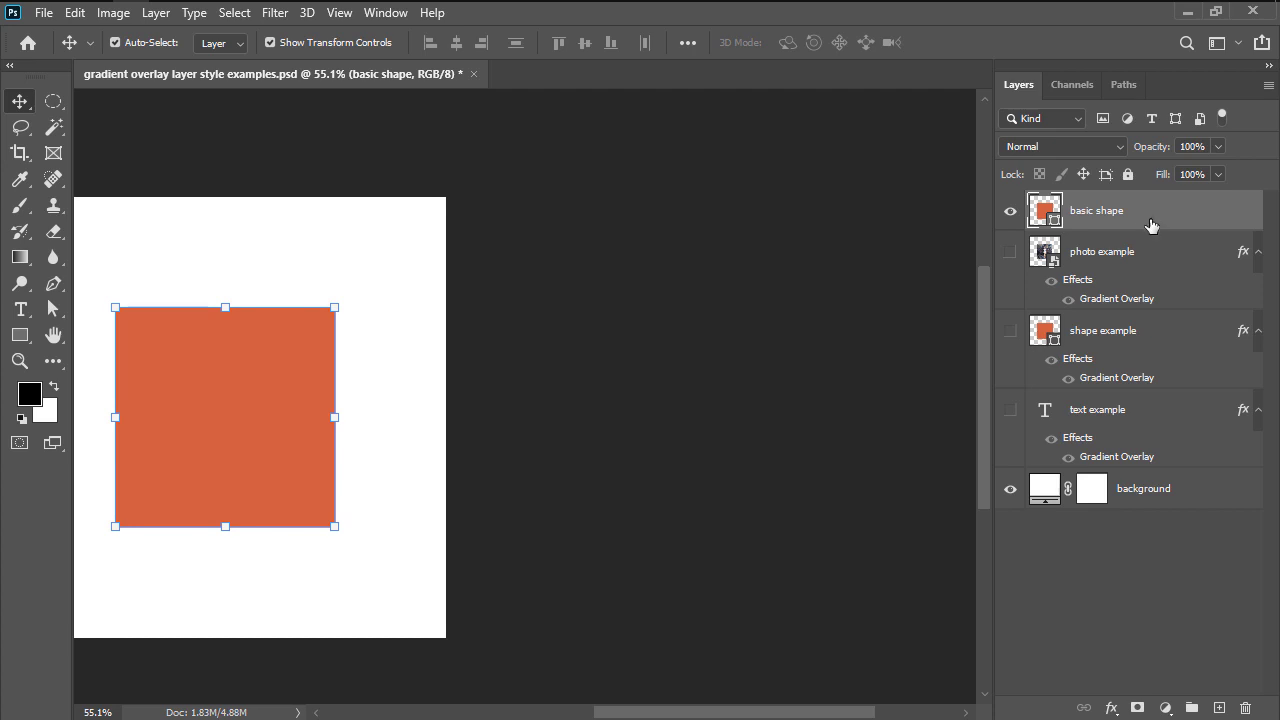
Step: Try adding a Gradient Overlay via the fx menu and the layer's style dialog, cancelling both times
left_click(1111, 707)
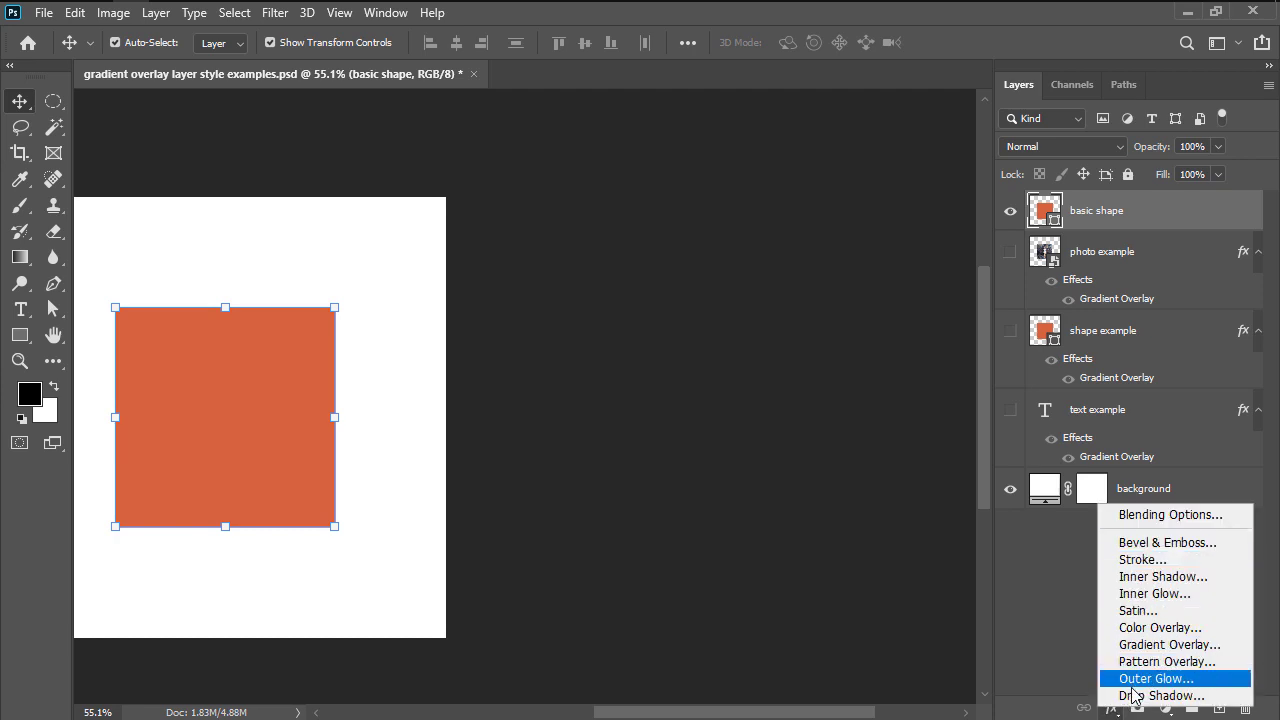
left_click(1165, 648)
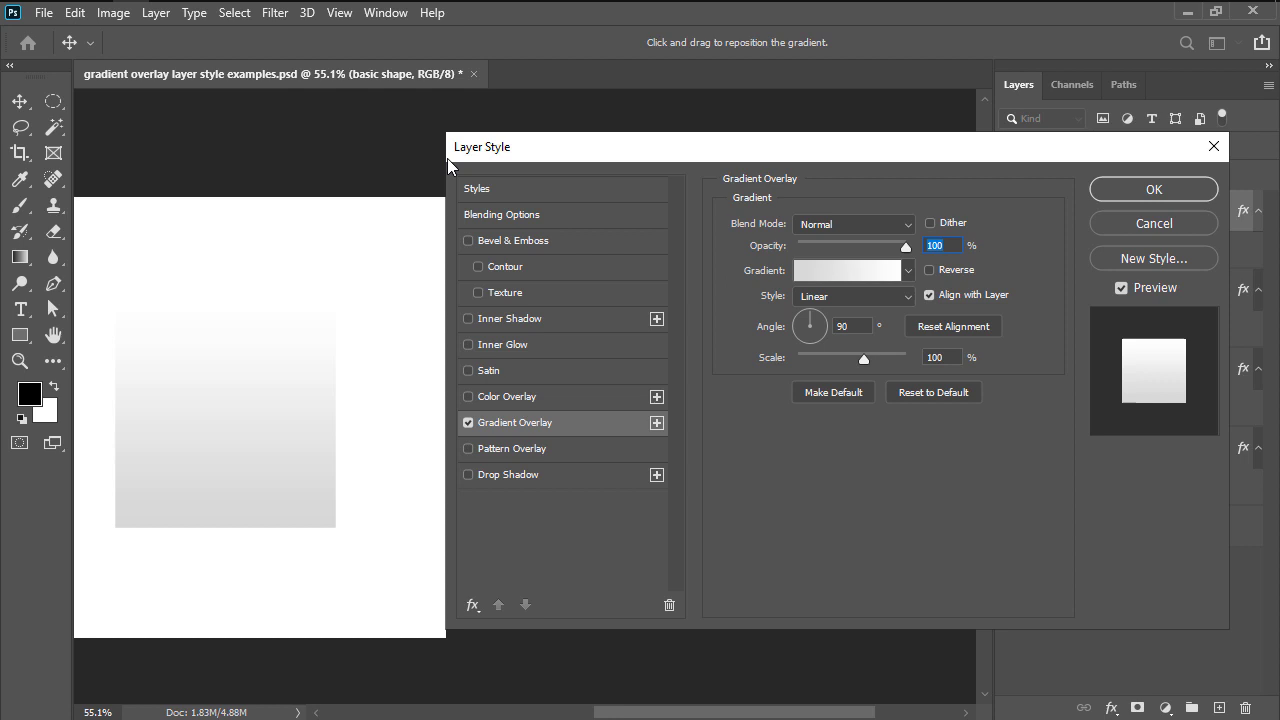
key("Escape")
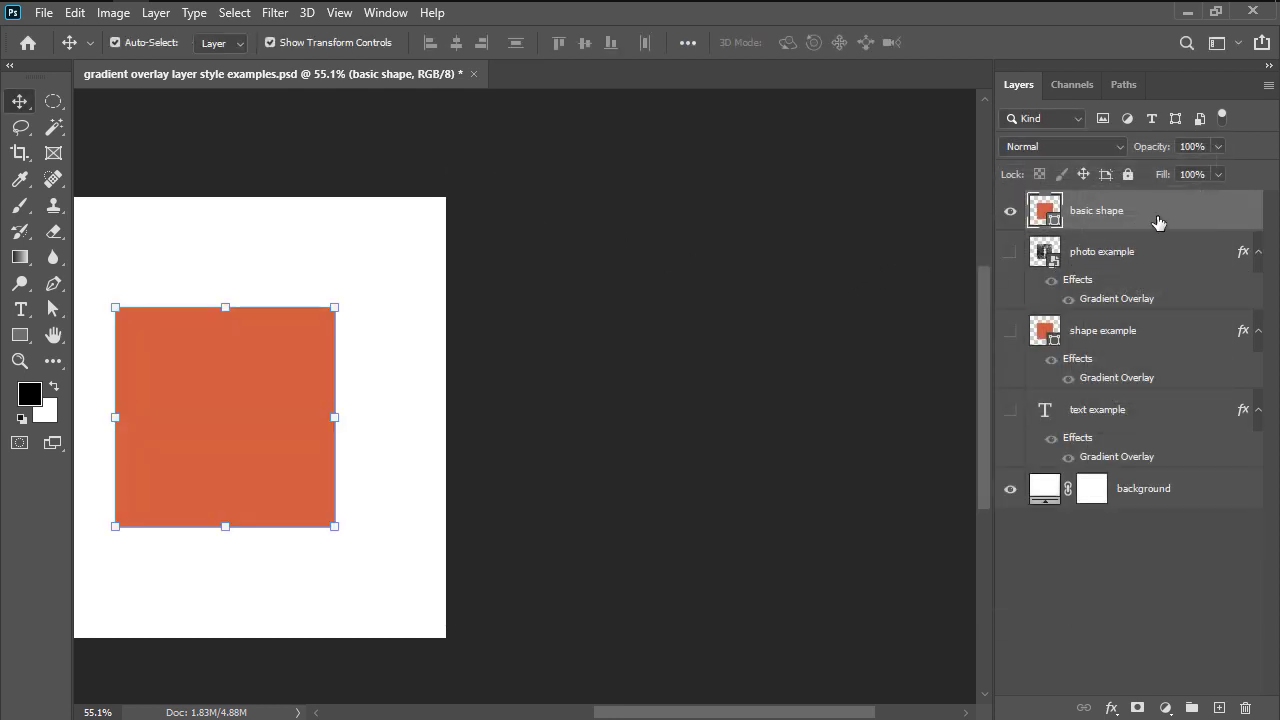
double_click(1157, 221)
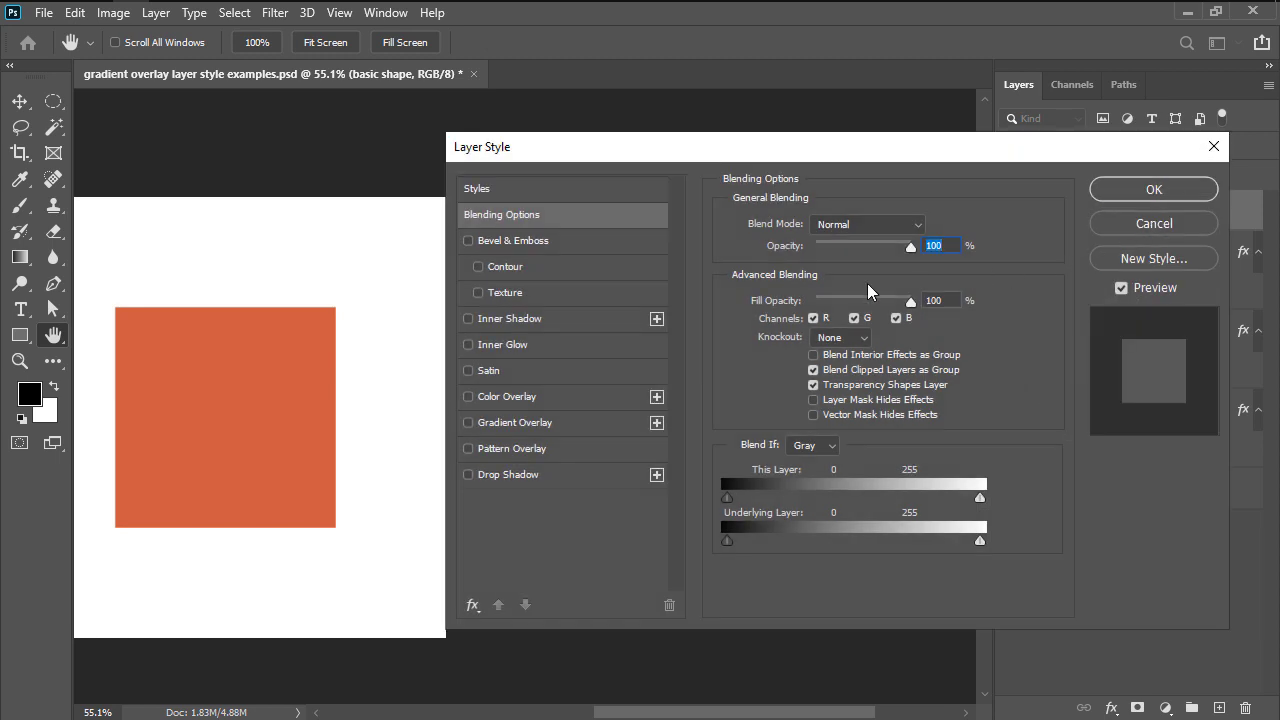
left_click(515, 422)
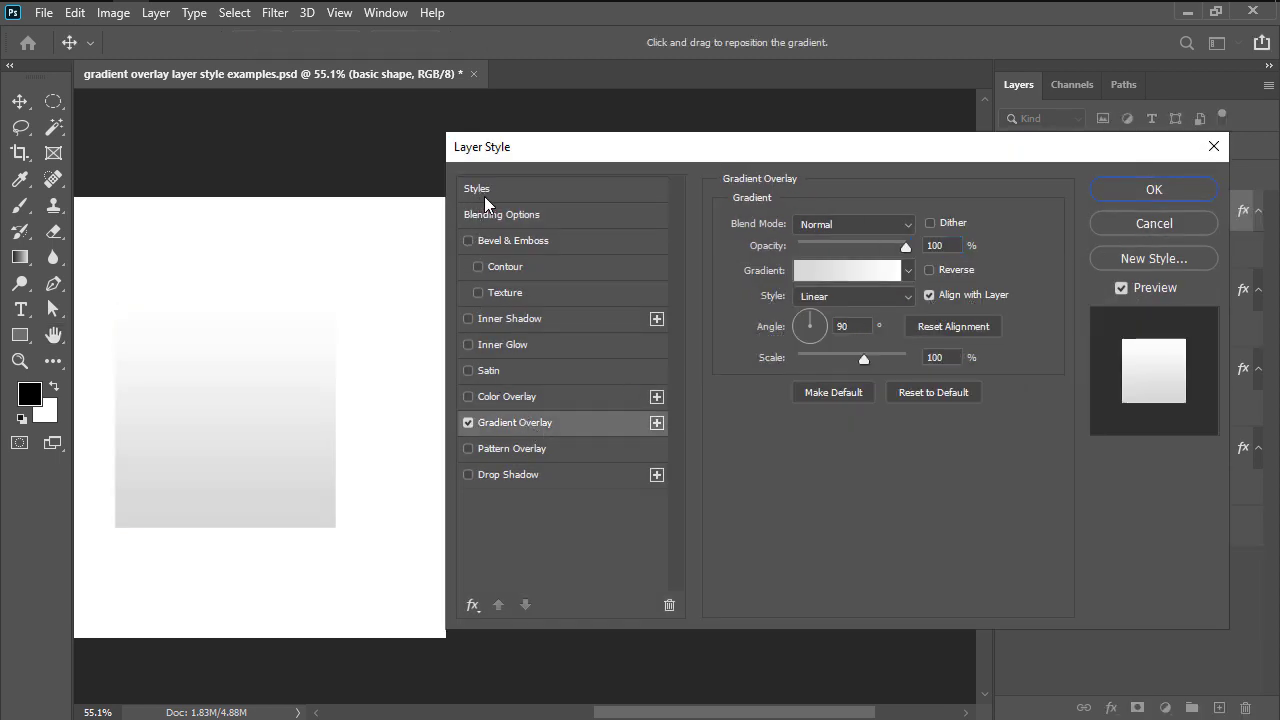
key("Escape")
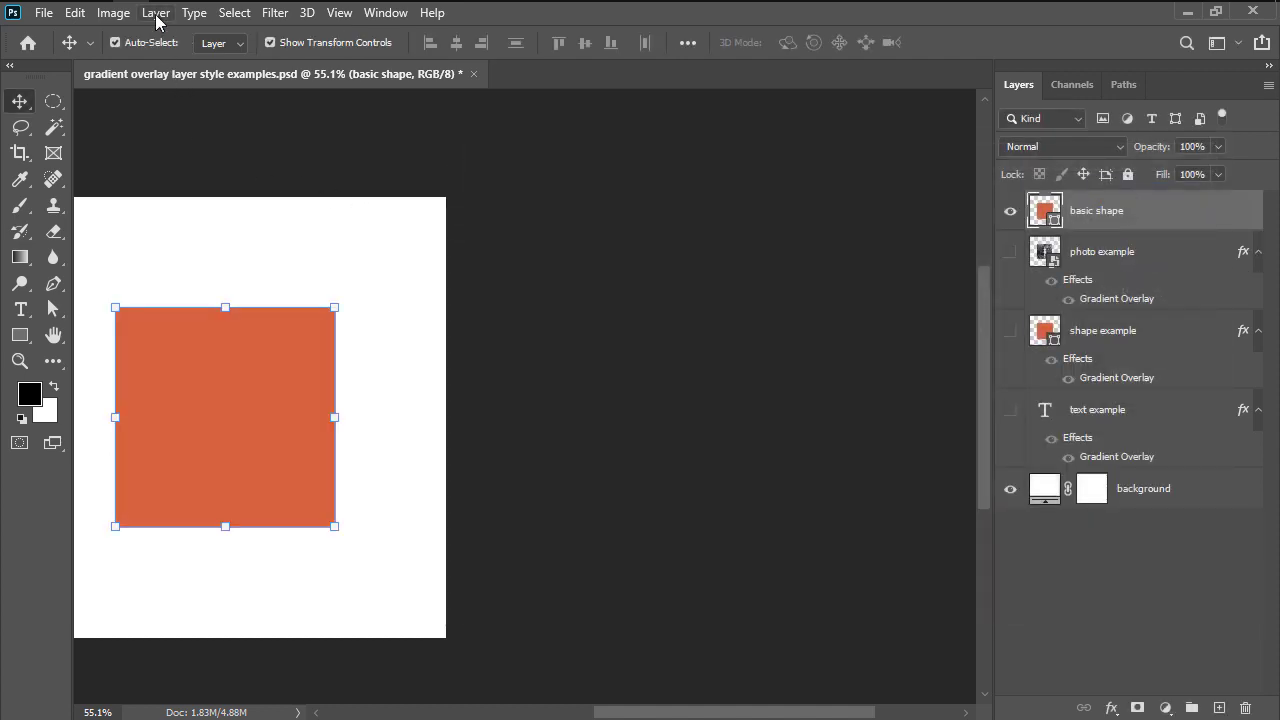
Step: Add a Gradient Overlay to basic shape from Layer > Layer Style, previewing a white-to-gray gradient
left_click(158, 14)
mouse_move(300, 212)
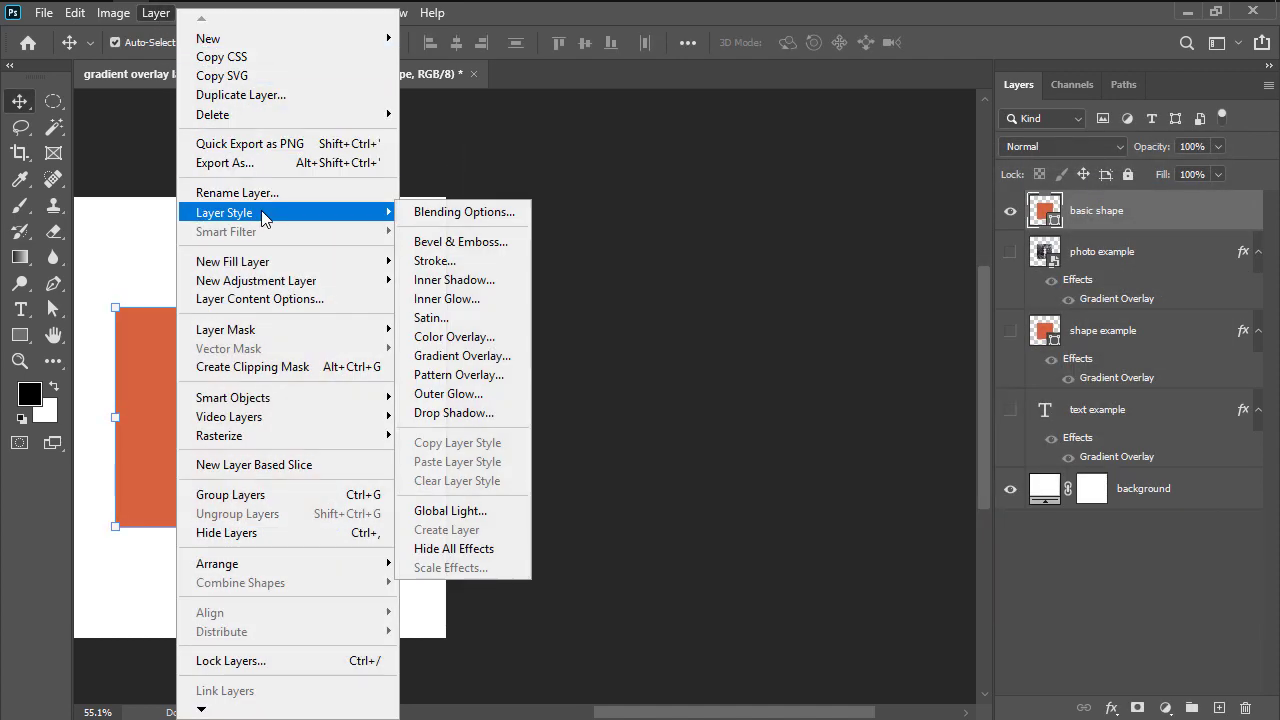
left_click(473, 358)
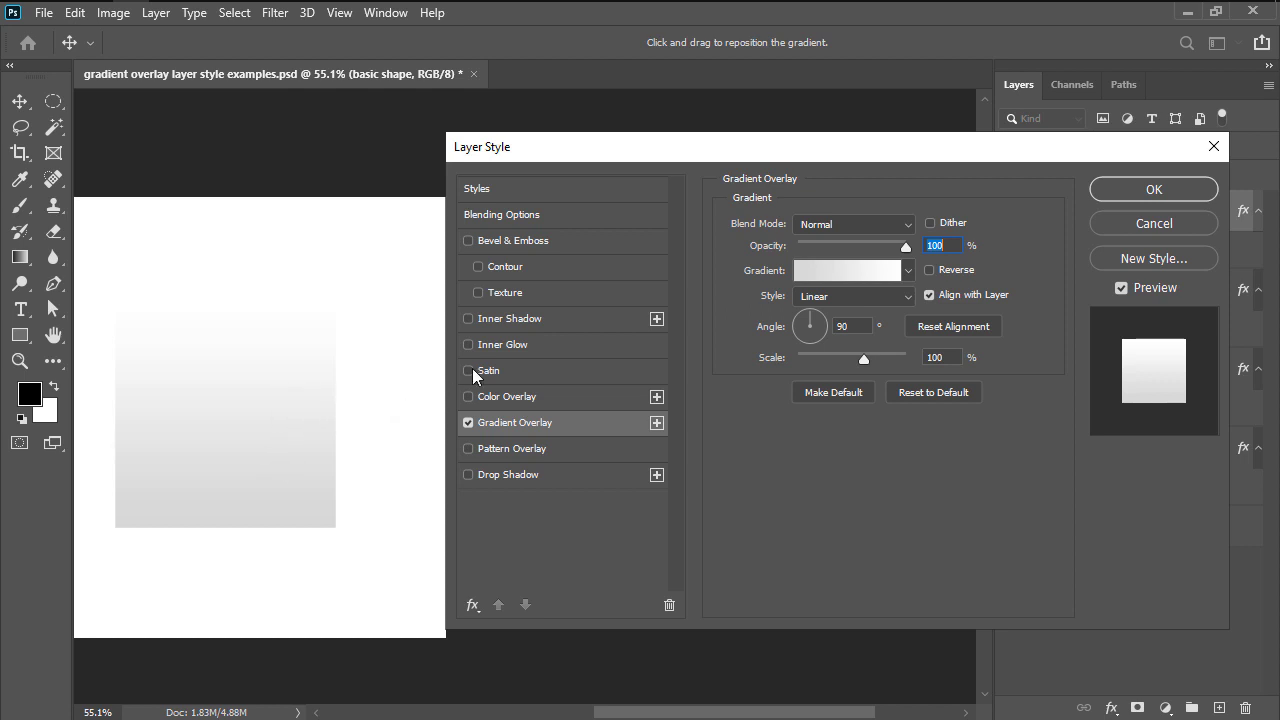
Step: Set the Gradient Overlay blend mode to Overlay and adjust its opacity, ending at 100%
left_click(815, 228)
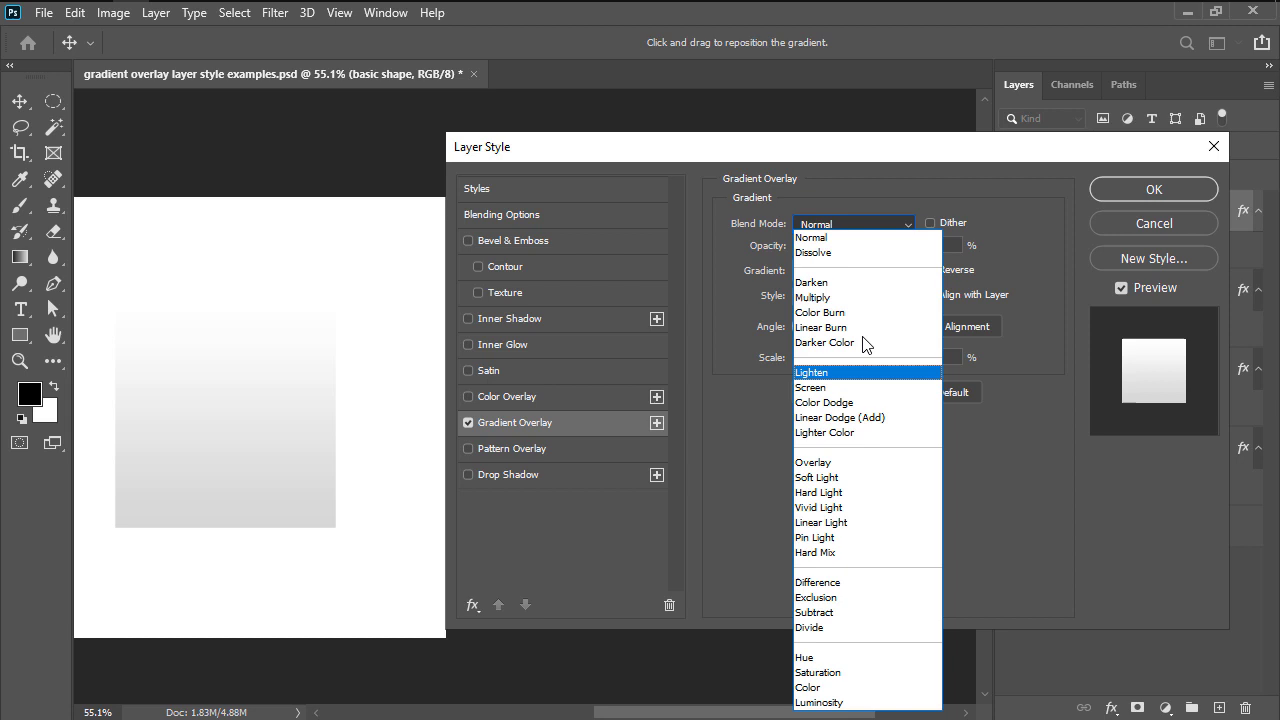
left_click(815, 462)
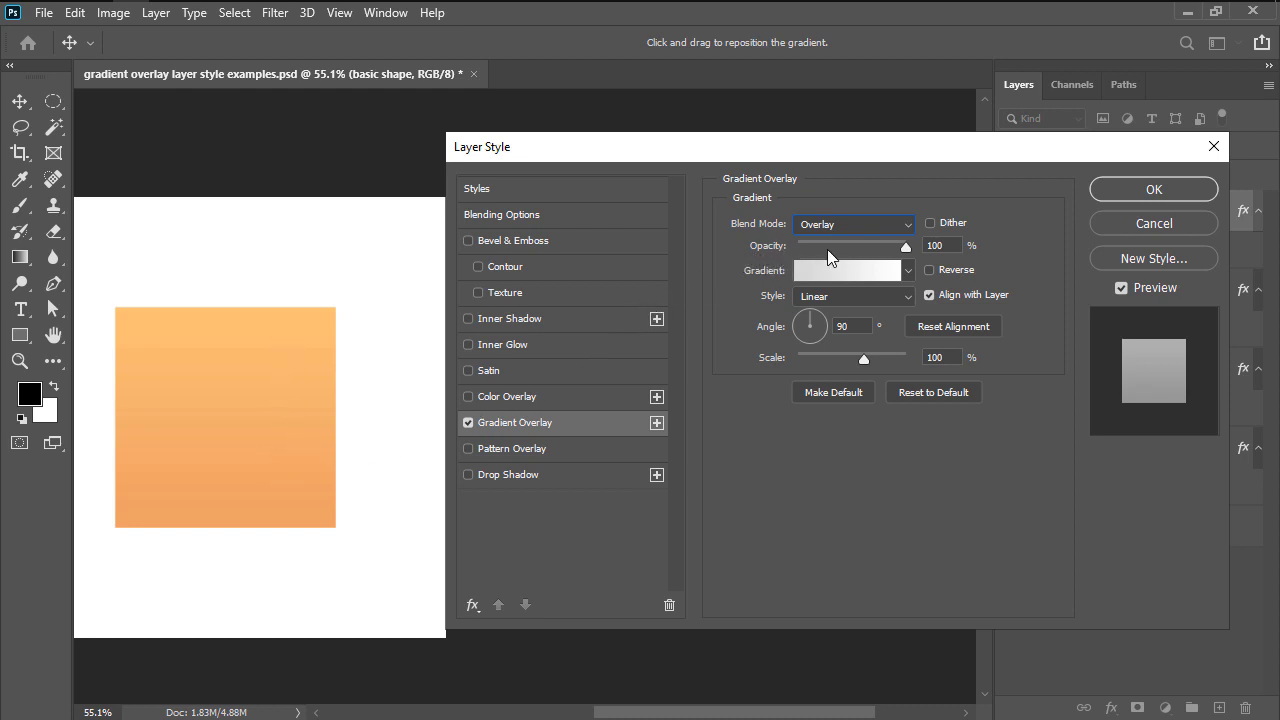
left_click(906, 250)
mouse_move(888, 259)
left_mouse_down()
mouse_move(842, 263)
mouse_move(891, 250)
left_mouse_up()
Step: Browse the gradient presets, collapsing the Basics folder and cancelling a new-preset attempt
left_click(909, 271)
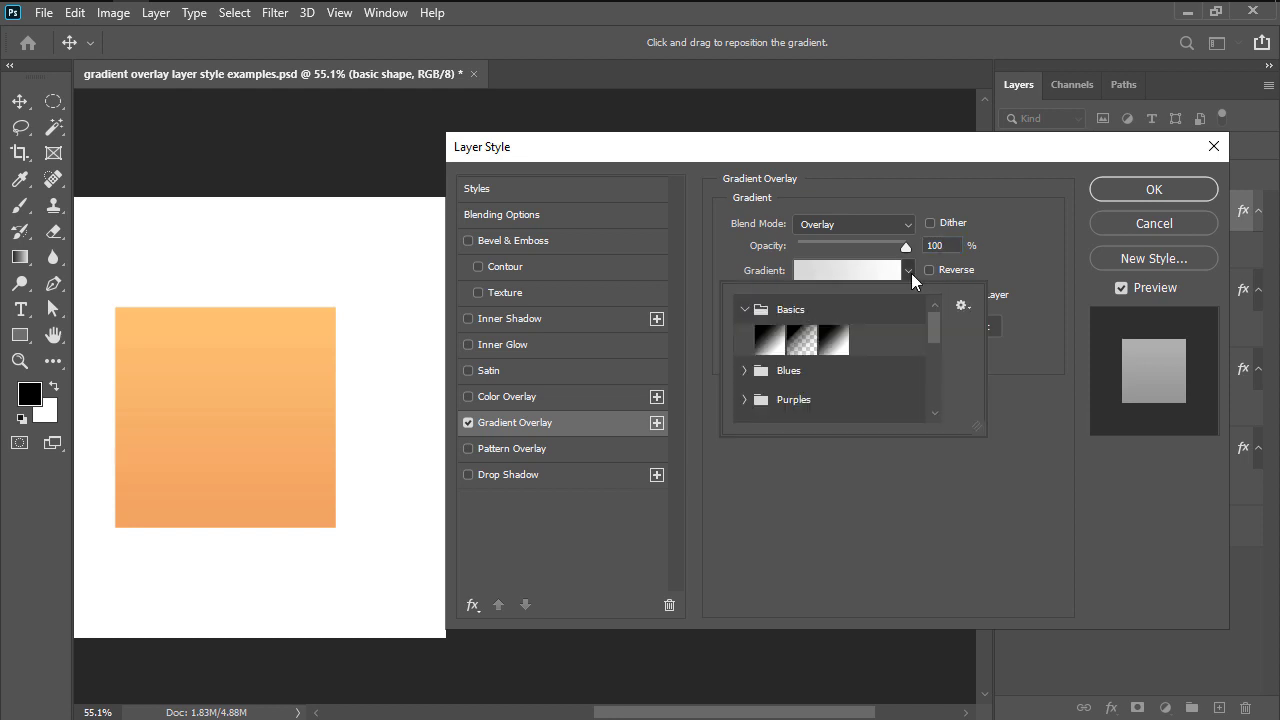
left_click(748, 315)
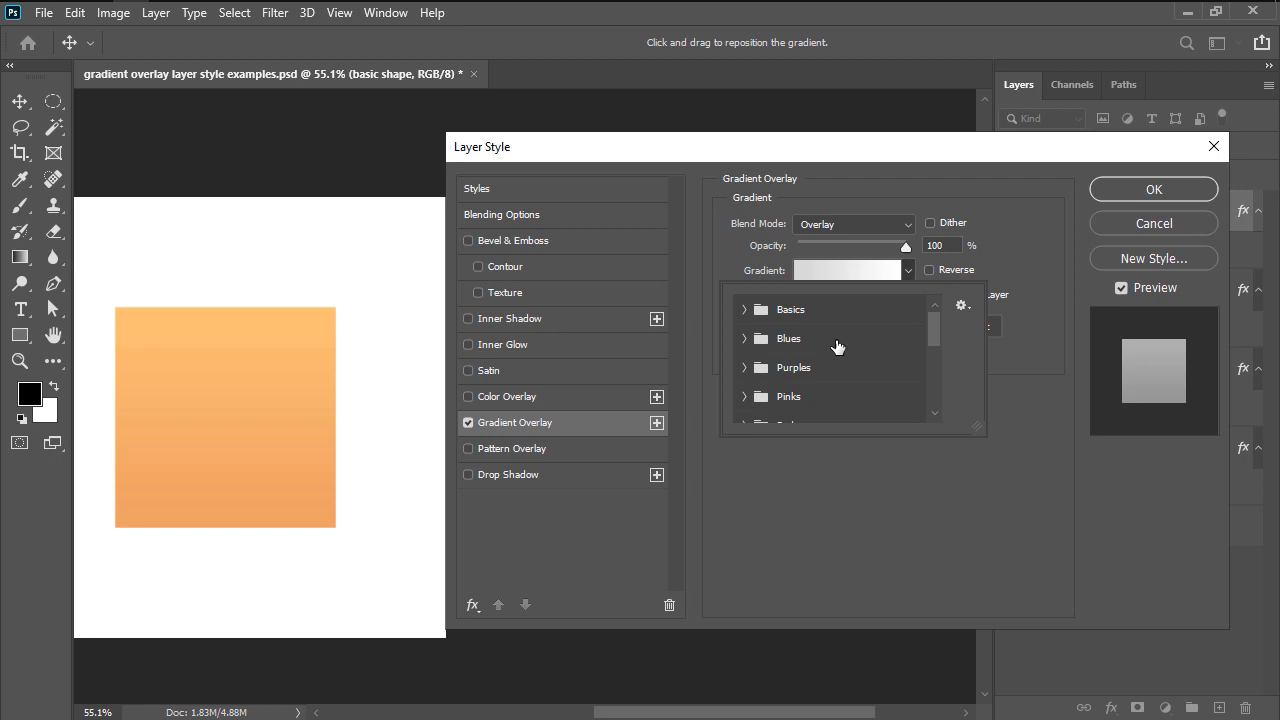
scroll(800, 378, "down", 1)
scroll(800, 380, "down", 3)
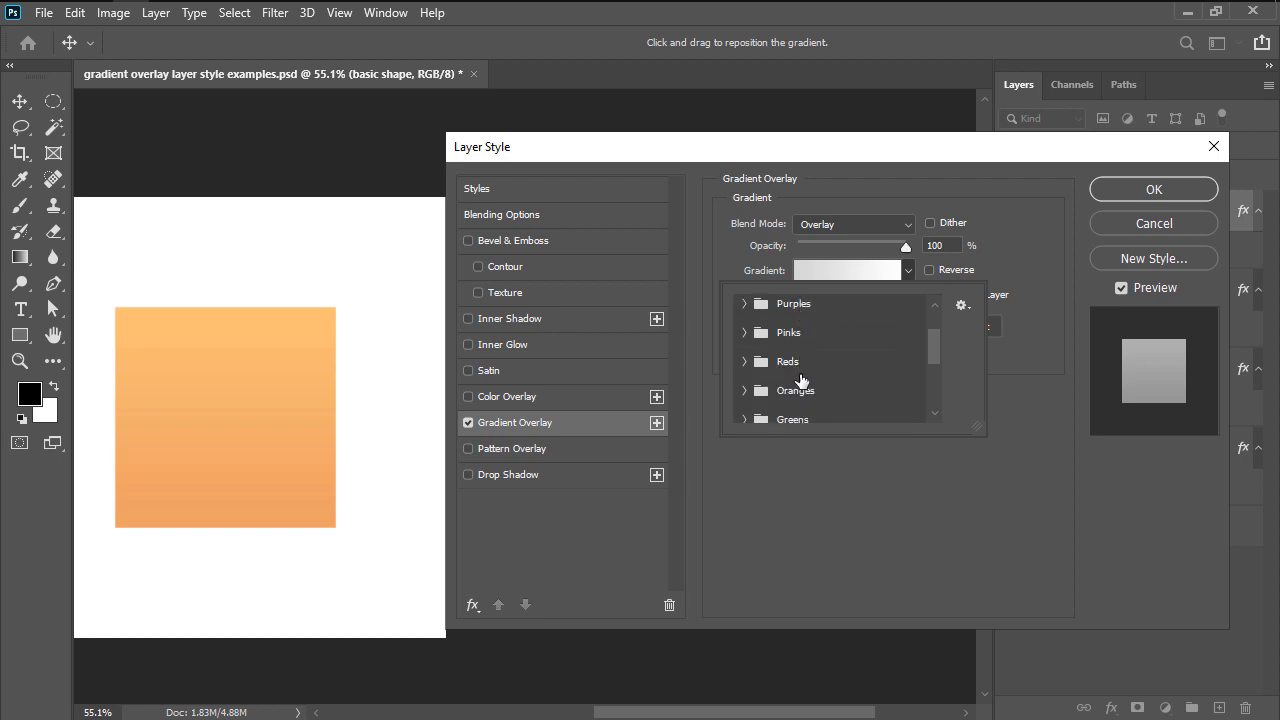
left_click(962, 305)
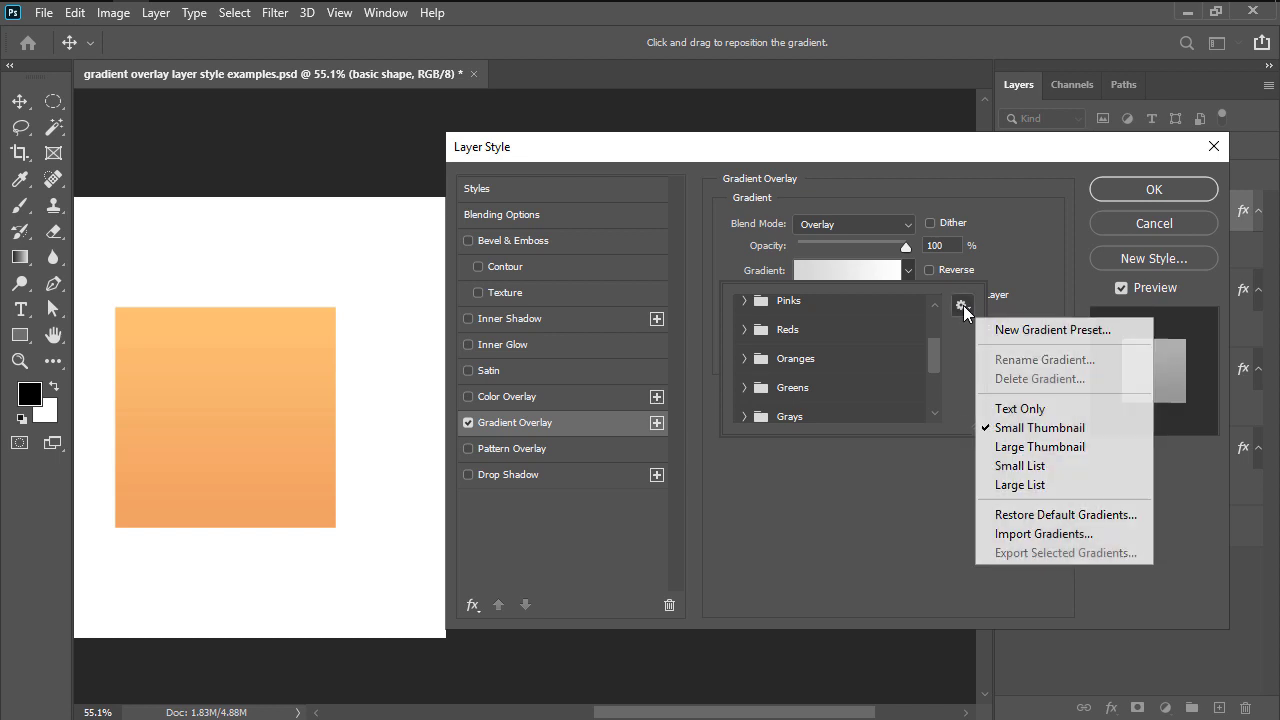
left_click(1050, 330)
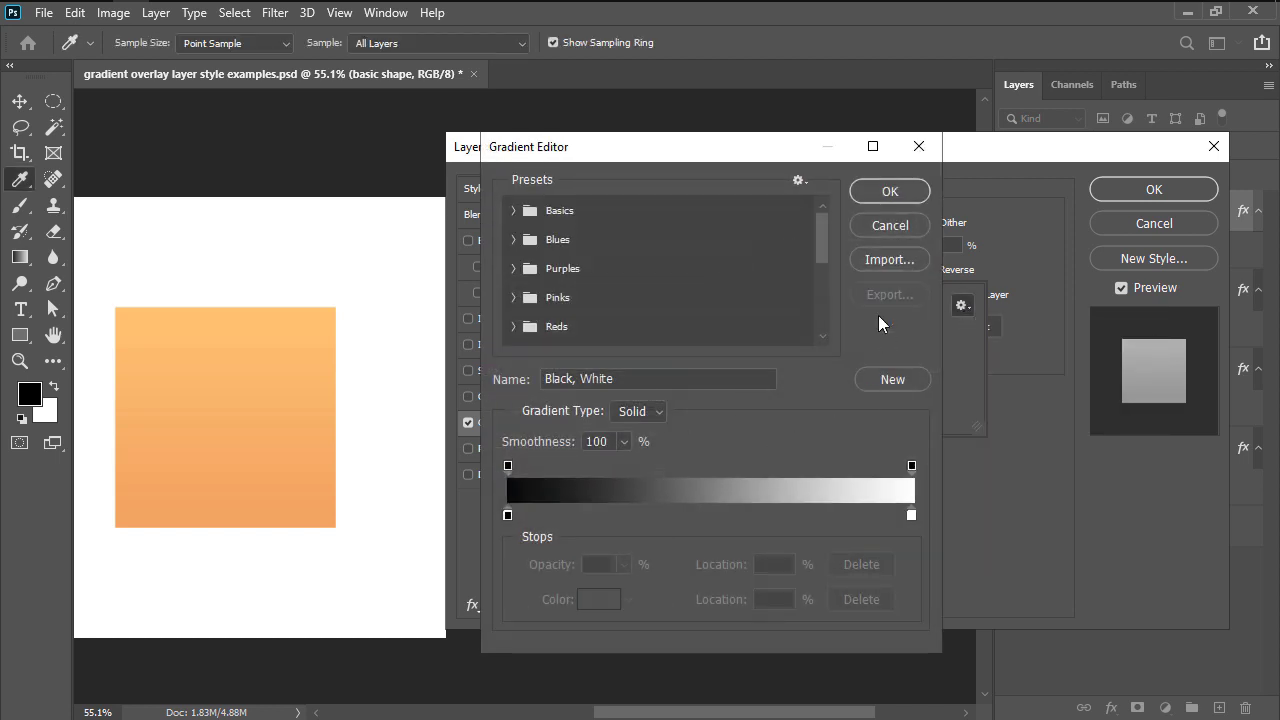
key("Escape")
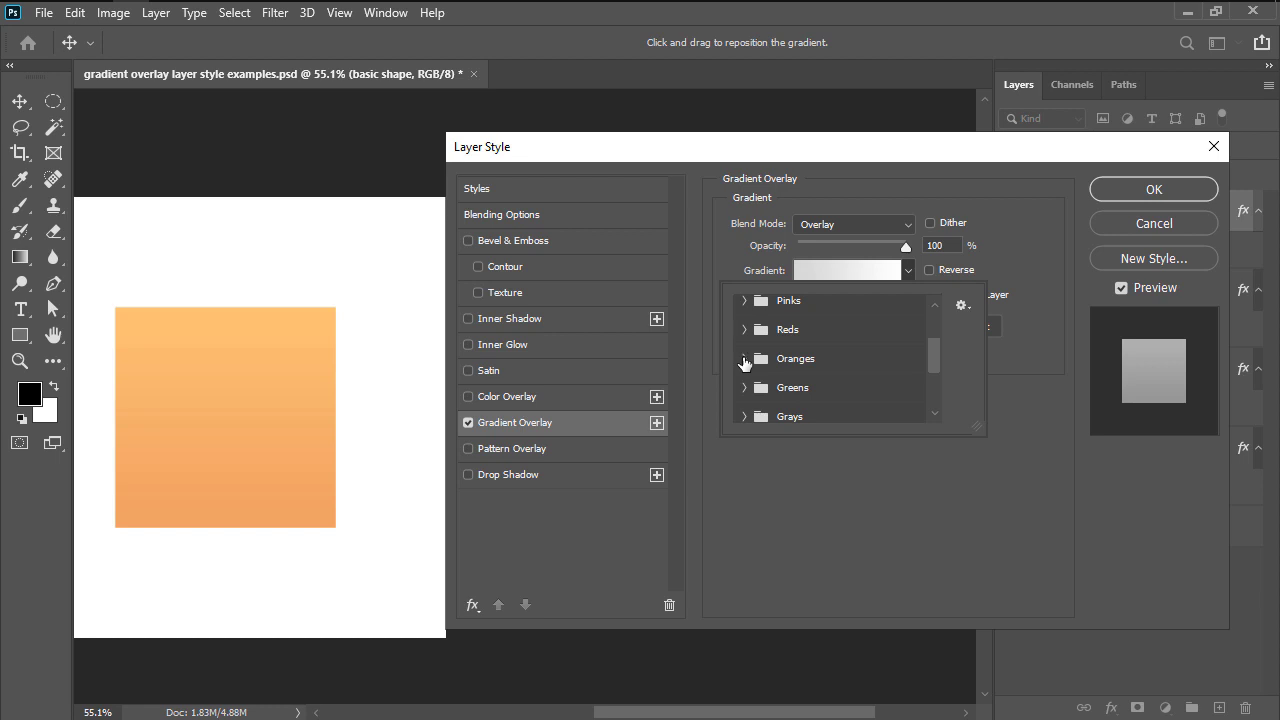
Step: Apply a pink-orange preset from the Oranges folder and close the gradient picker
left_click(744, 358)
scroll(840, 375, "down", 2)
left_click(834, 389)
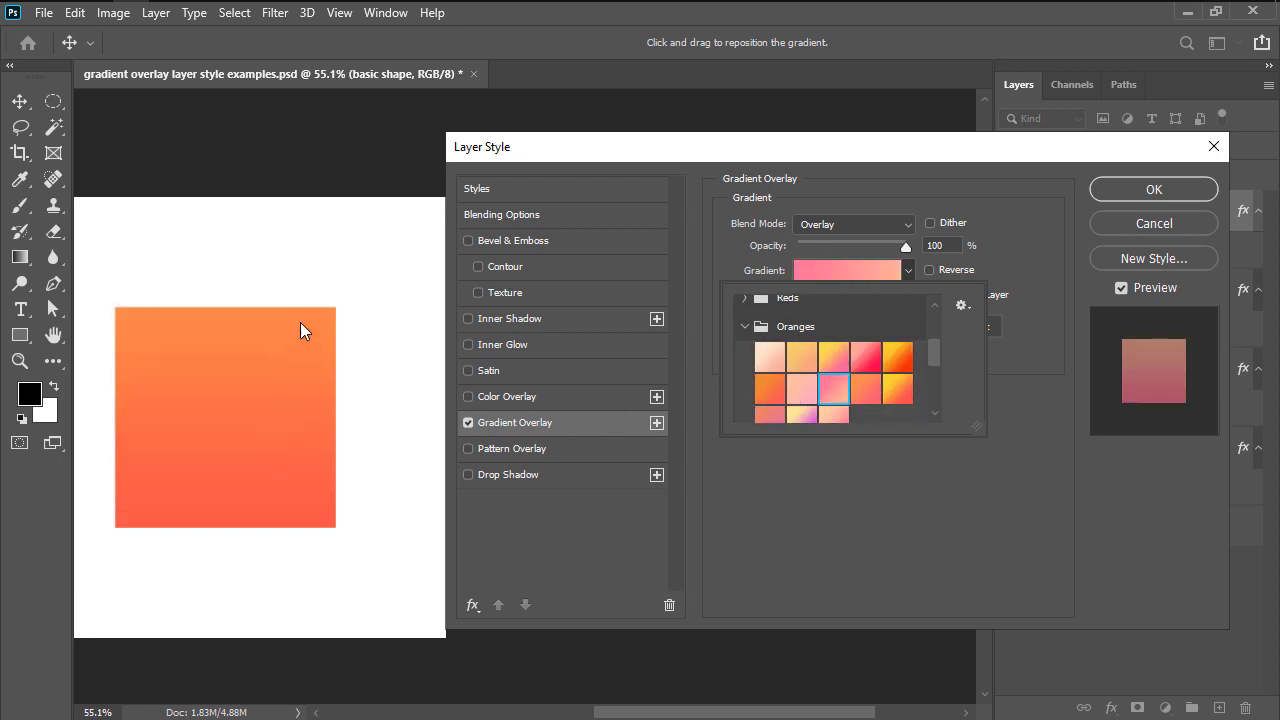
left_click(830, 458)
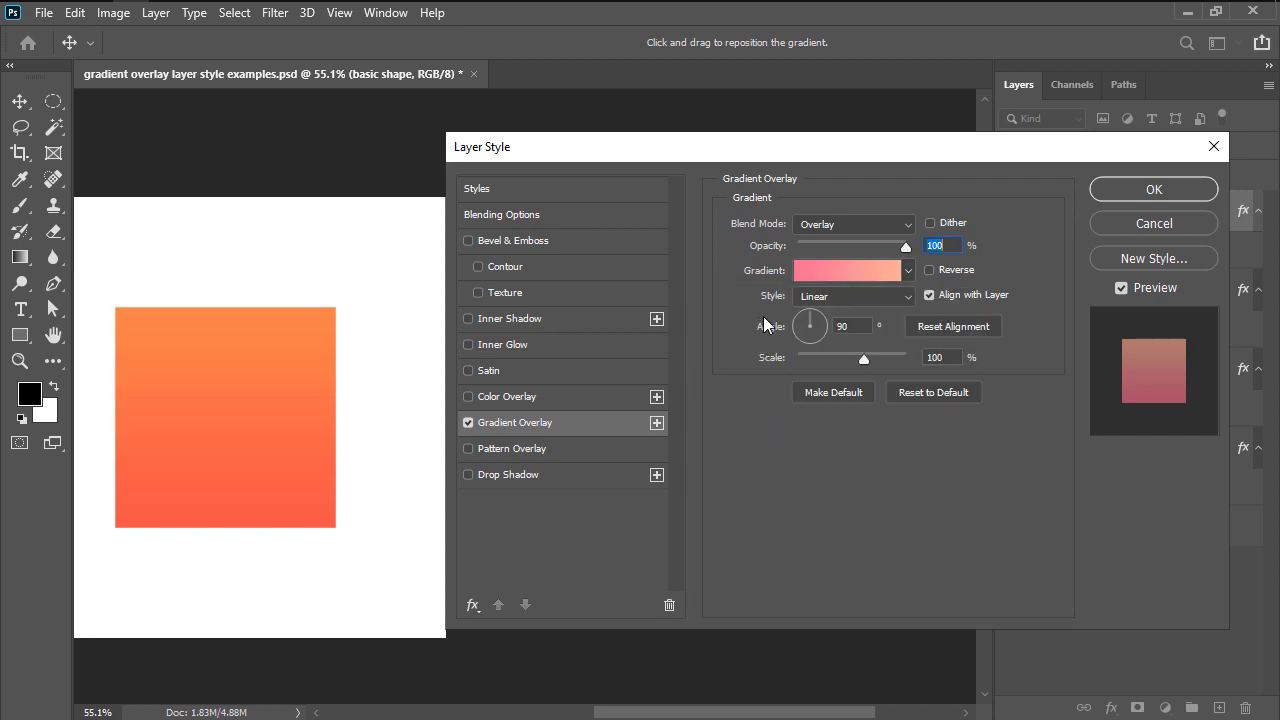
Step: Try Reverse and the Radial, Angle, Reflected and Diamond styles, settling on unreversed Linear
left_click(930, 270)
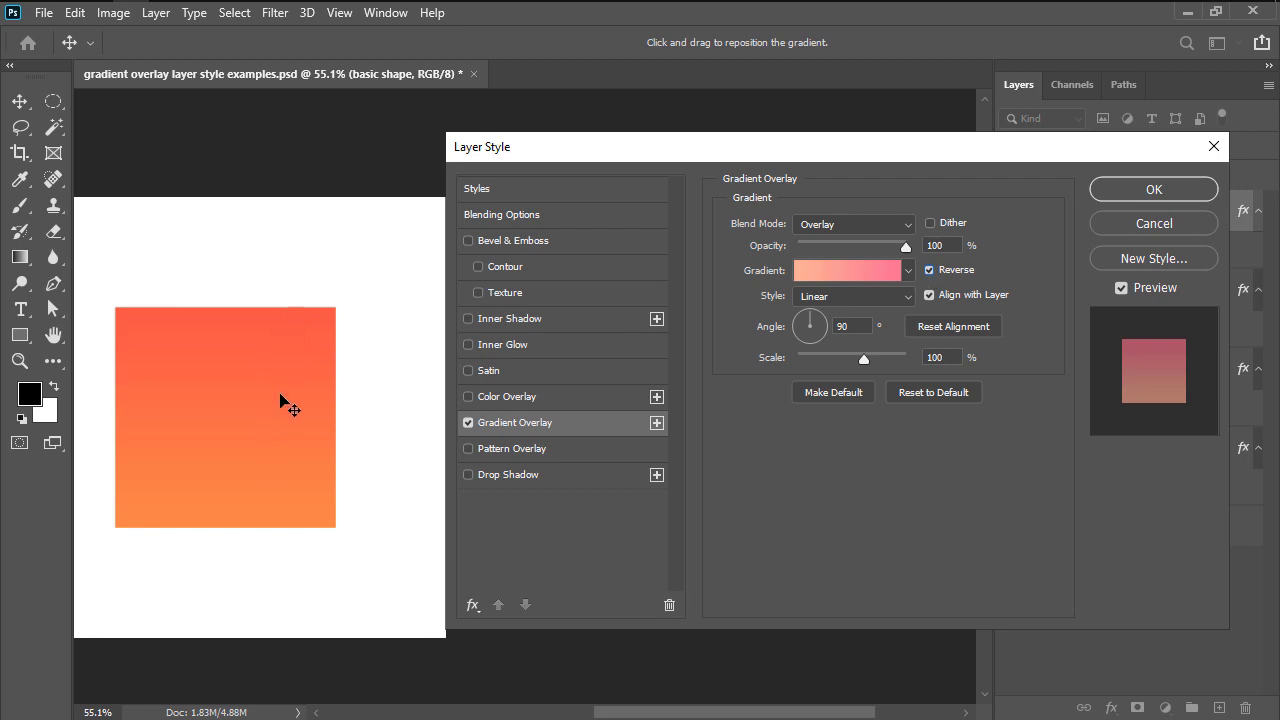
left_click(929, 270)
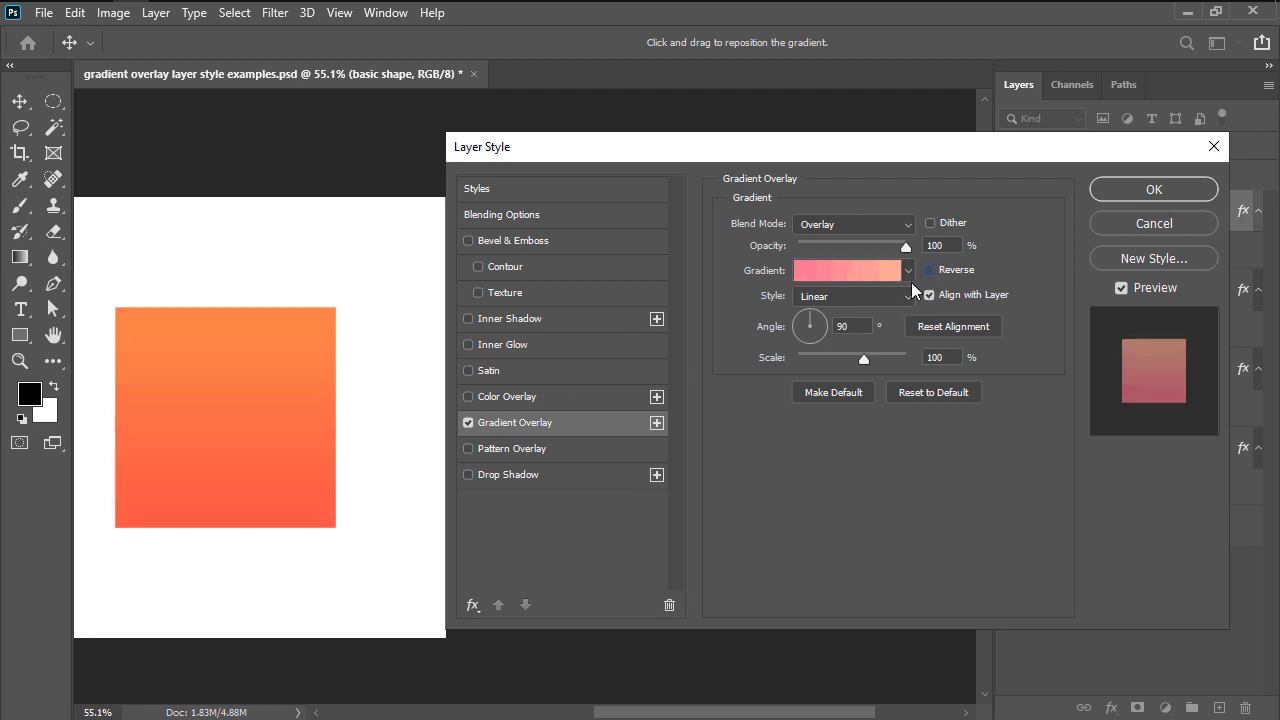
left_click(826, 297)
left_click(808, 329)
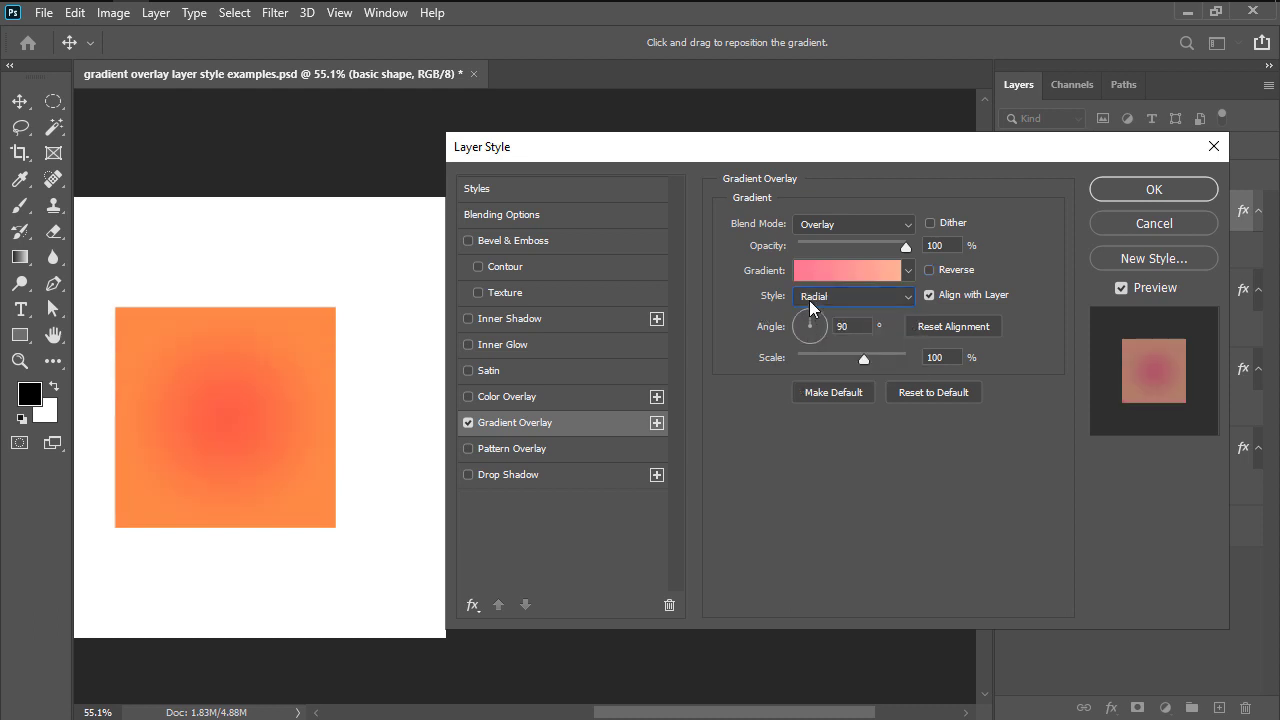
left_click(810, 296)
left_click(808, 343)
left_click(811, 298)
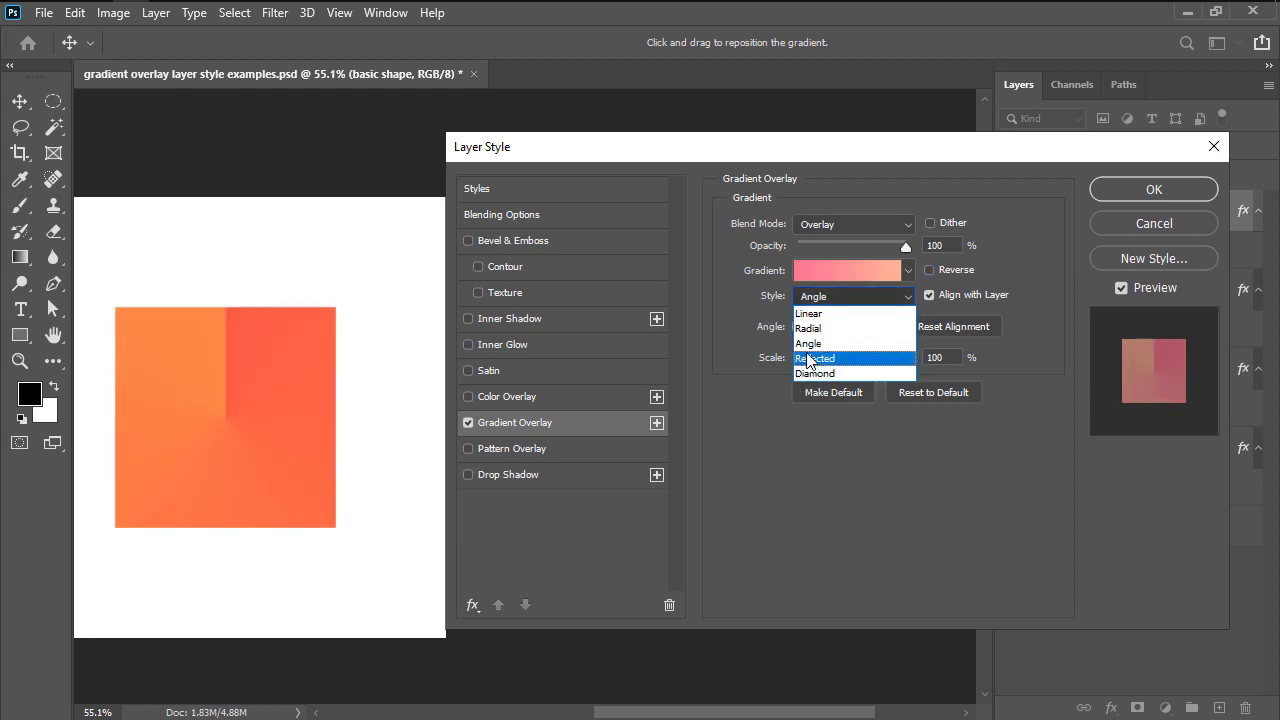
left_click(808, 358)
left_click(810, 297)
left_click(810, 373)
left_click(810, 297)
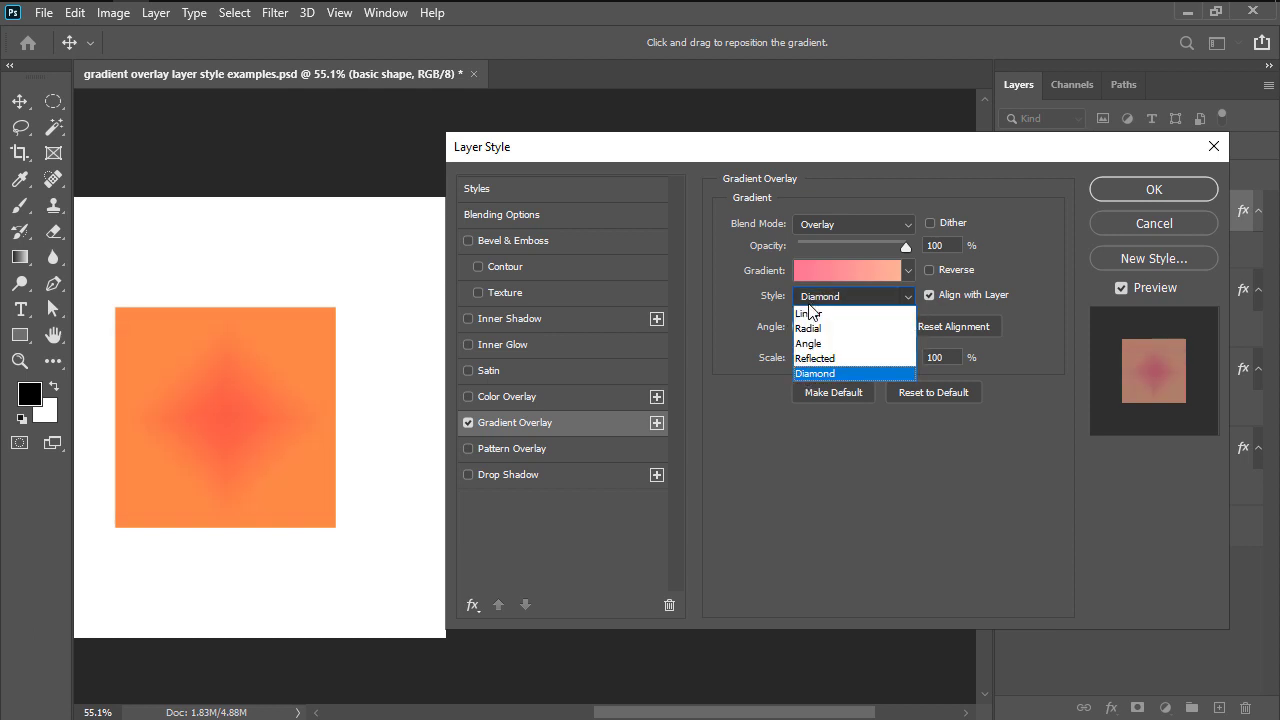
left_click(810, 313)
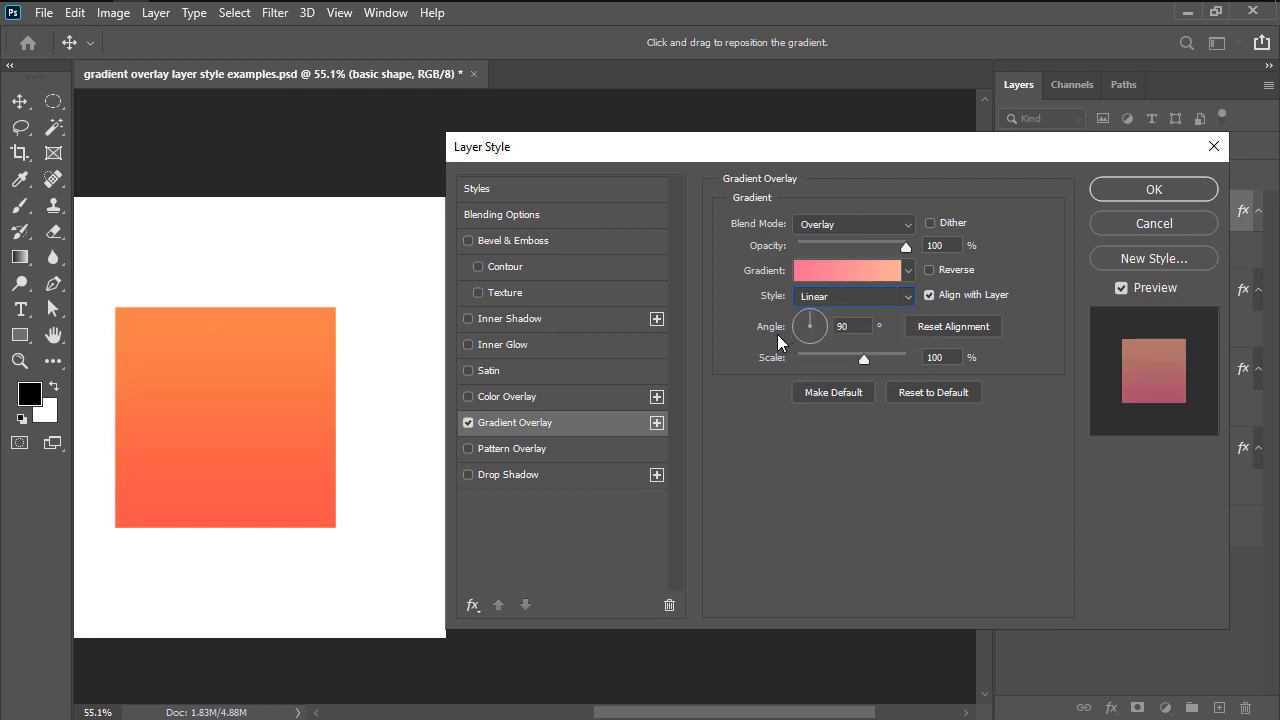
Step: Set the gradient angle to 90° and scale to 84%, then commit the layer style
mouse_move(810, 320)
left_mouse_down()
mouse_move(796, 335)
mouse_move(805, 343)
left_mouse_up()
type("90")
mouse_move(866, 361)
left_mouse_down()
mouse_move(826, 371)
mouse_move(852, 372)
left_mouse_up()
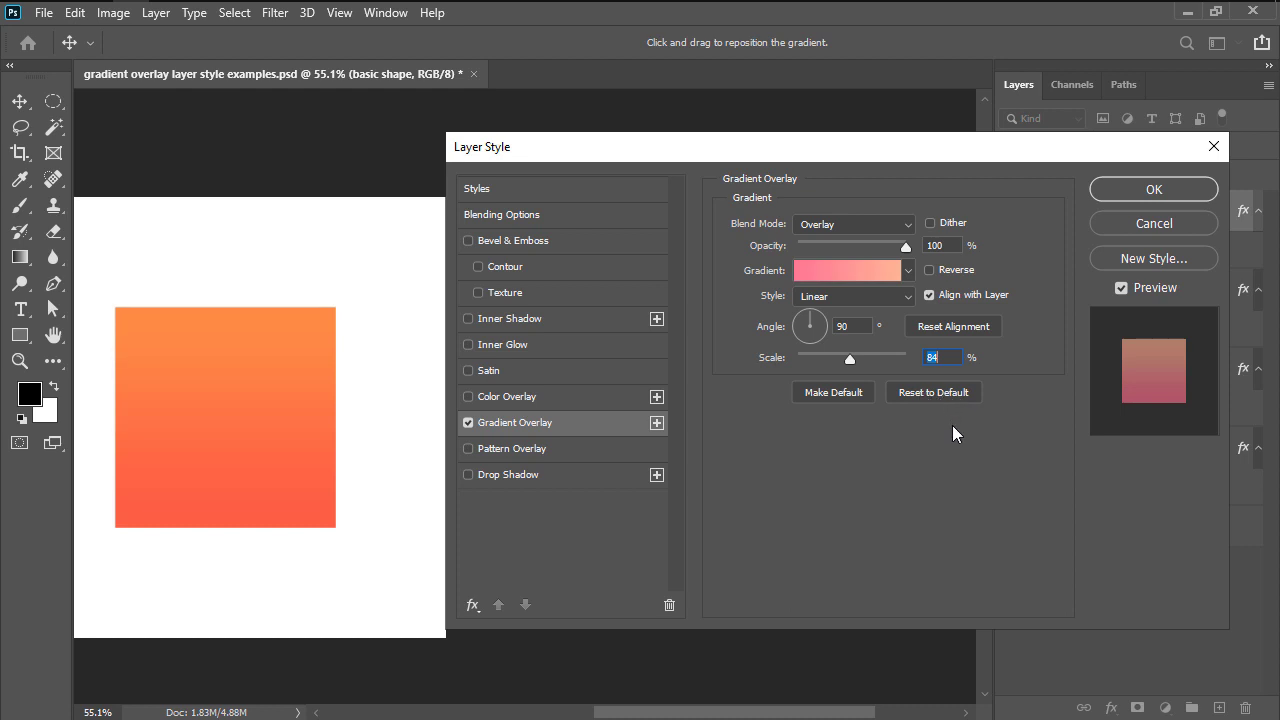
left_click(1156, 191)
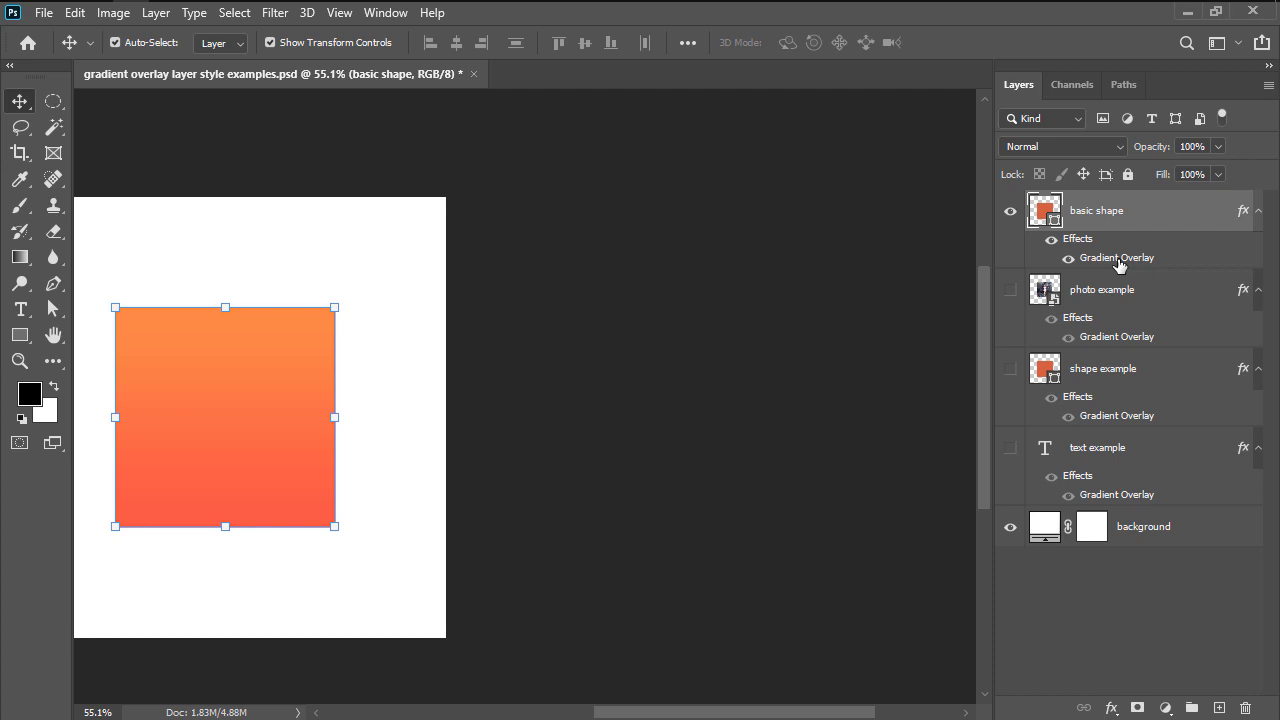
Step: Reopen the Gradient Overlay, raise its scale to 99%, confirm, and fit the canvas on screen
double_click(1119, 260)
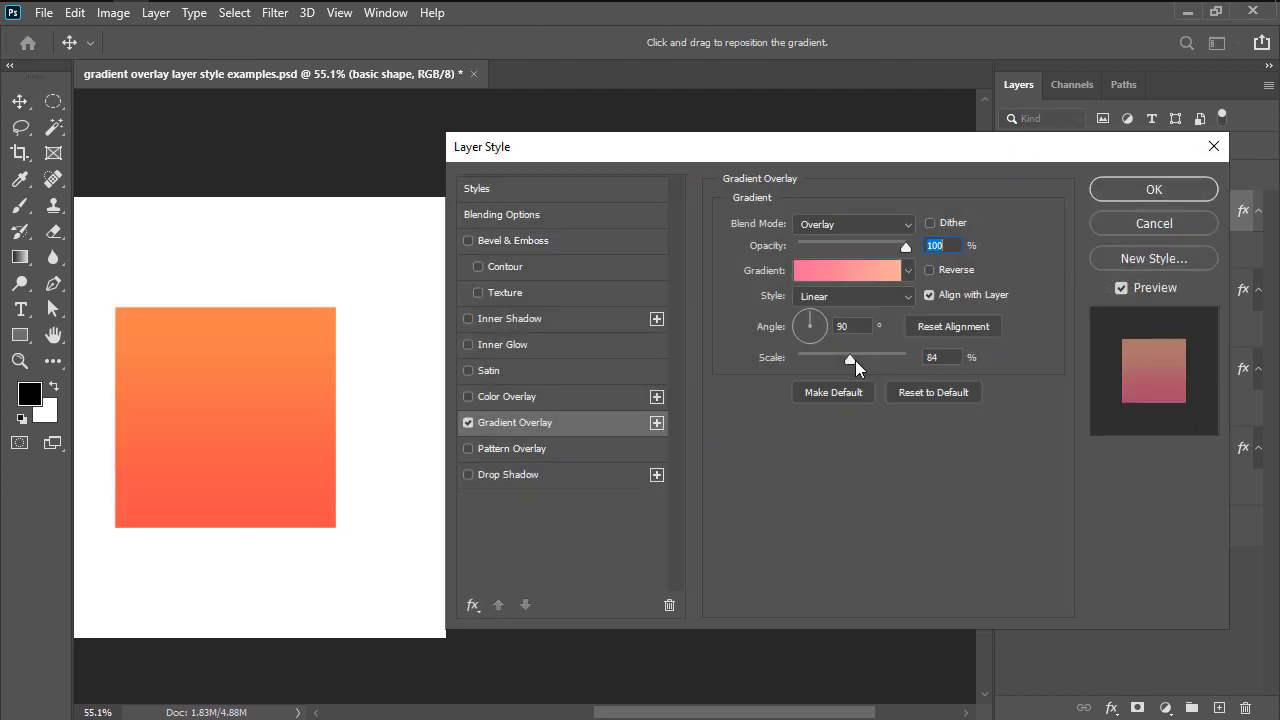
left_click_drag(851, 362, 864, 362)
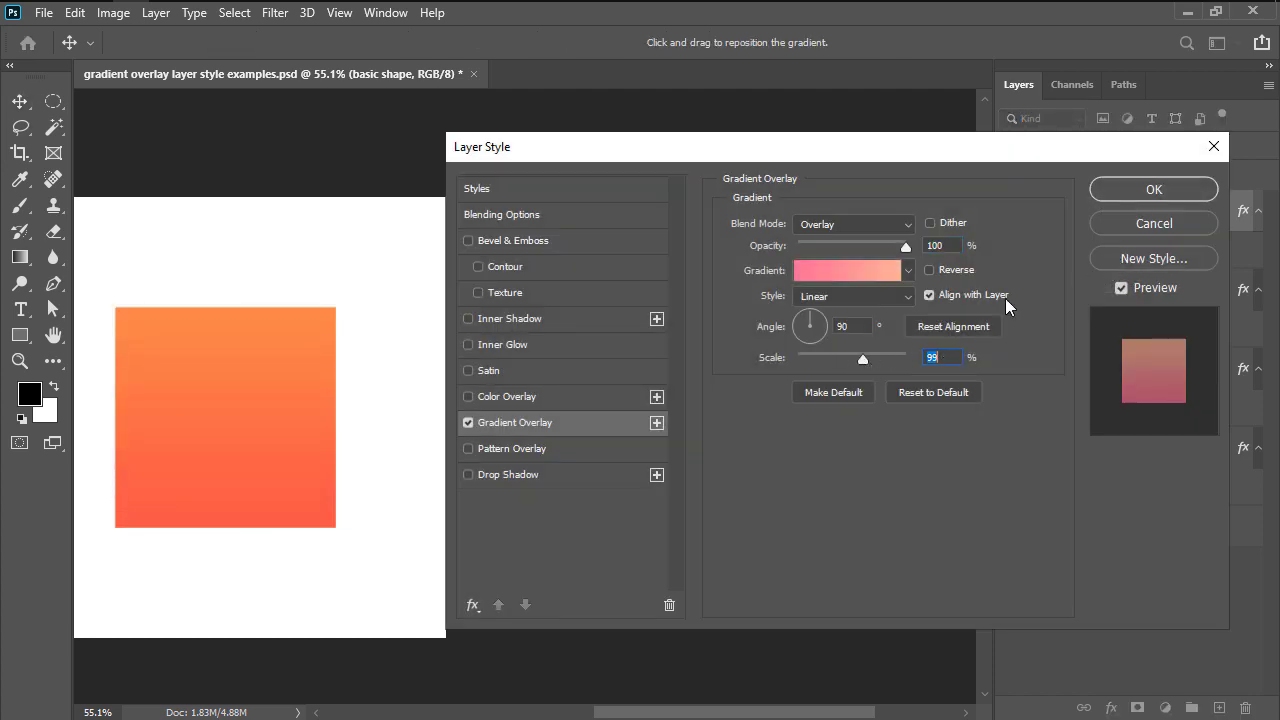
left_click(1112, 194)
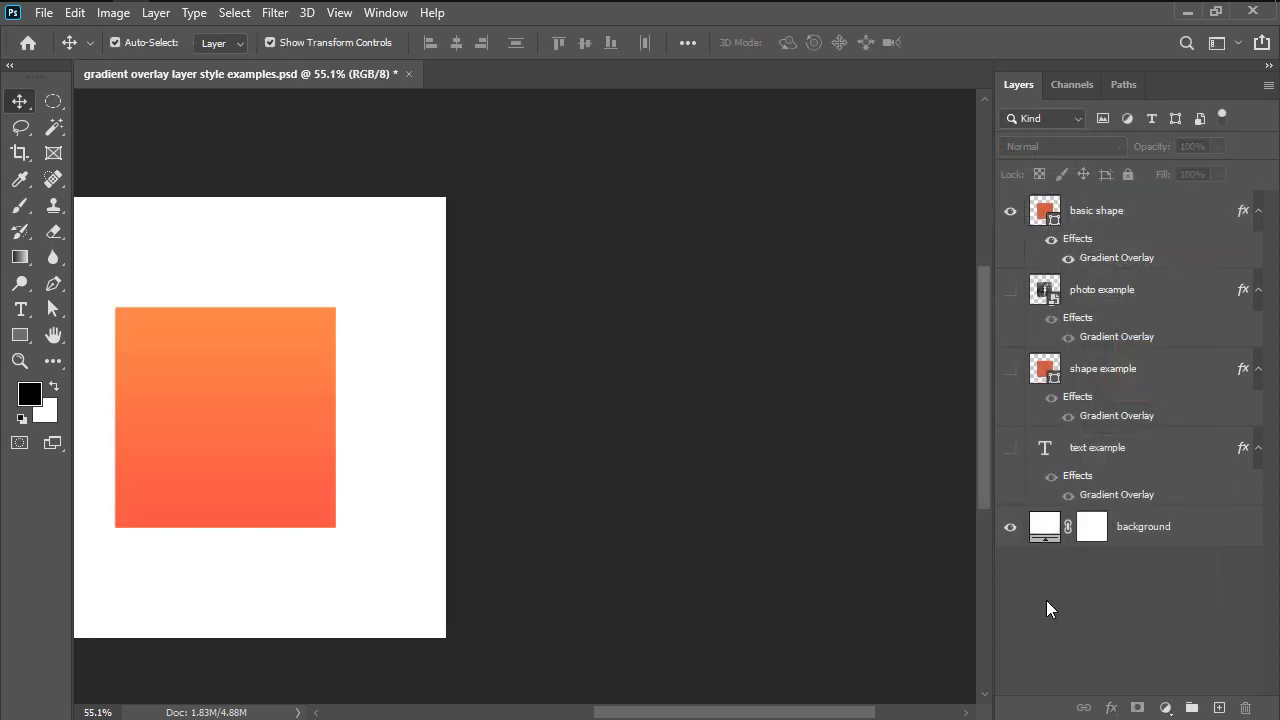
key("ctrl+0")
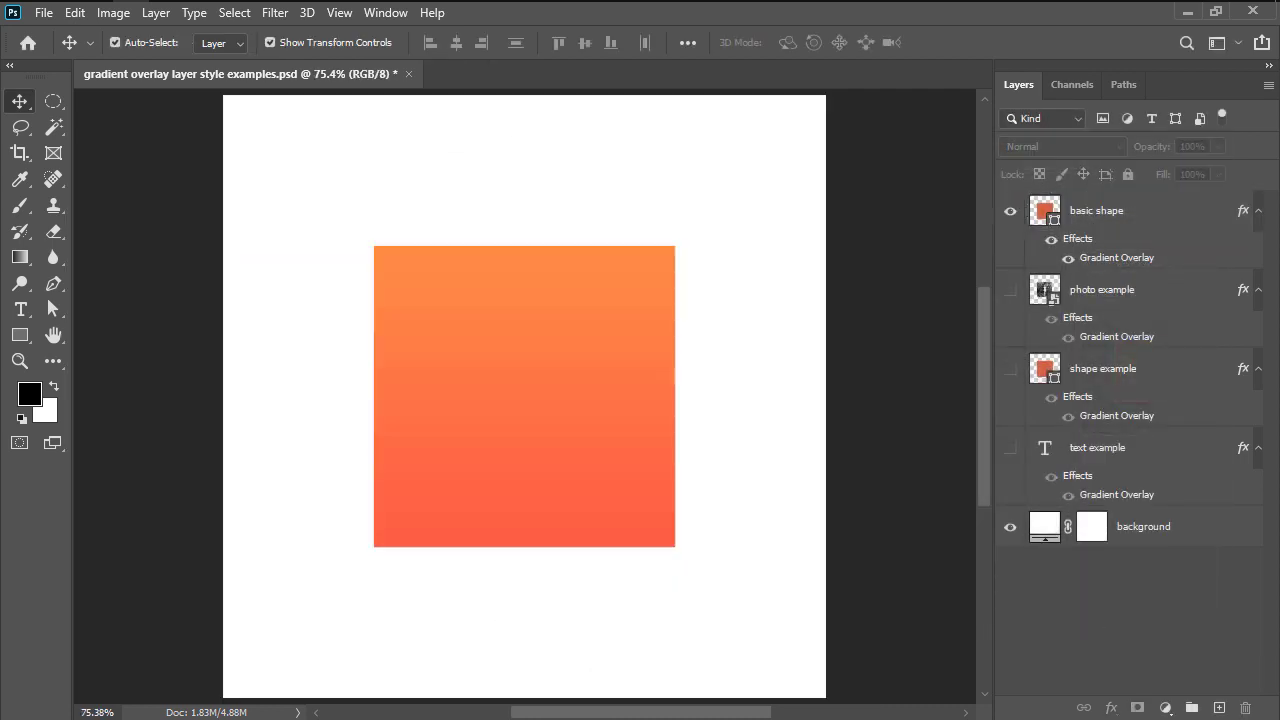